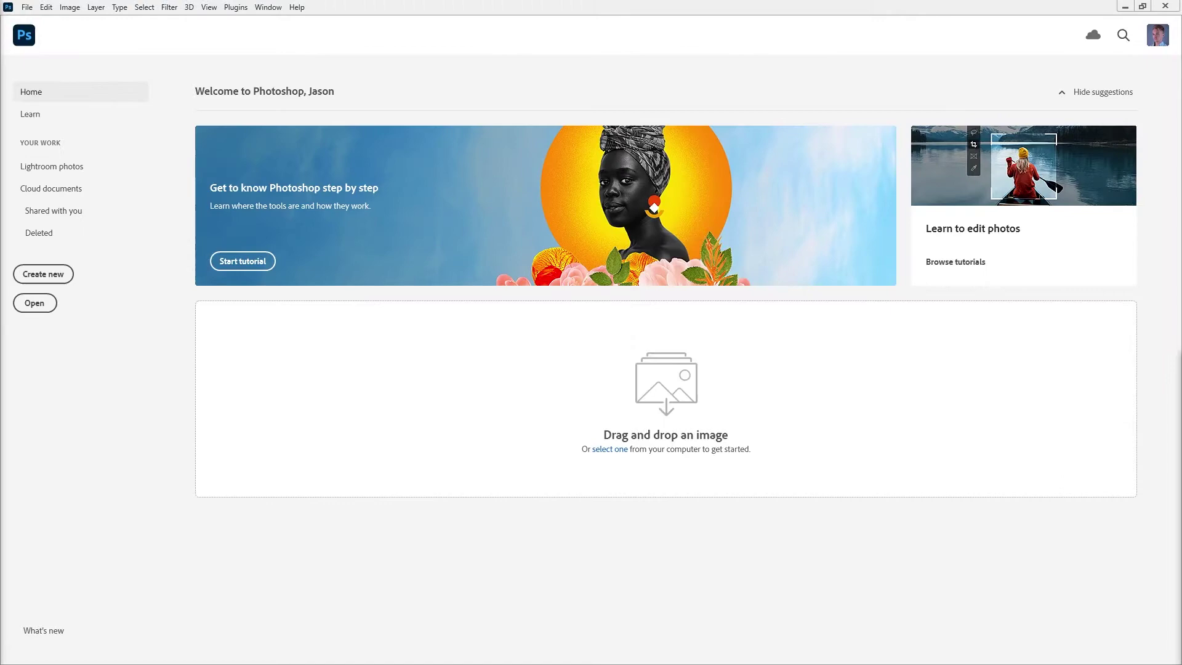
# Create a new document 1024 pixels wide and 1024 pixels high
pyautogui.click(27, 7)
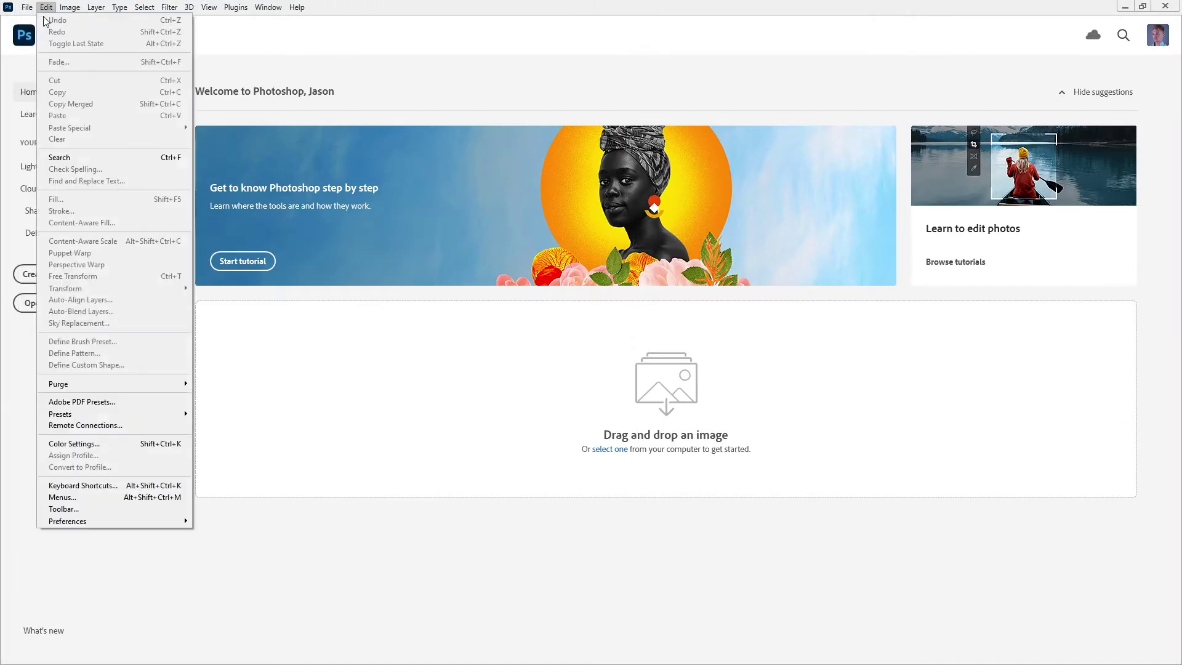
pyautogui.click(37, 20)
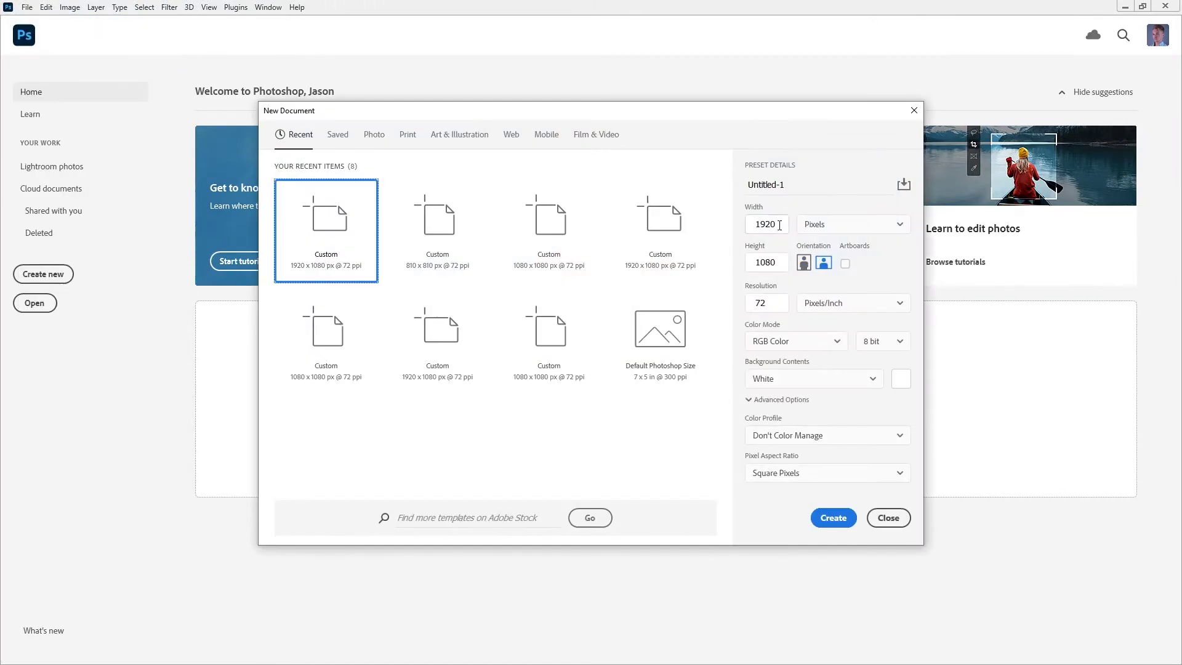
pyautogui.doubleClick(778, 225)
pyautogui.write('1024')
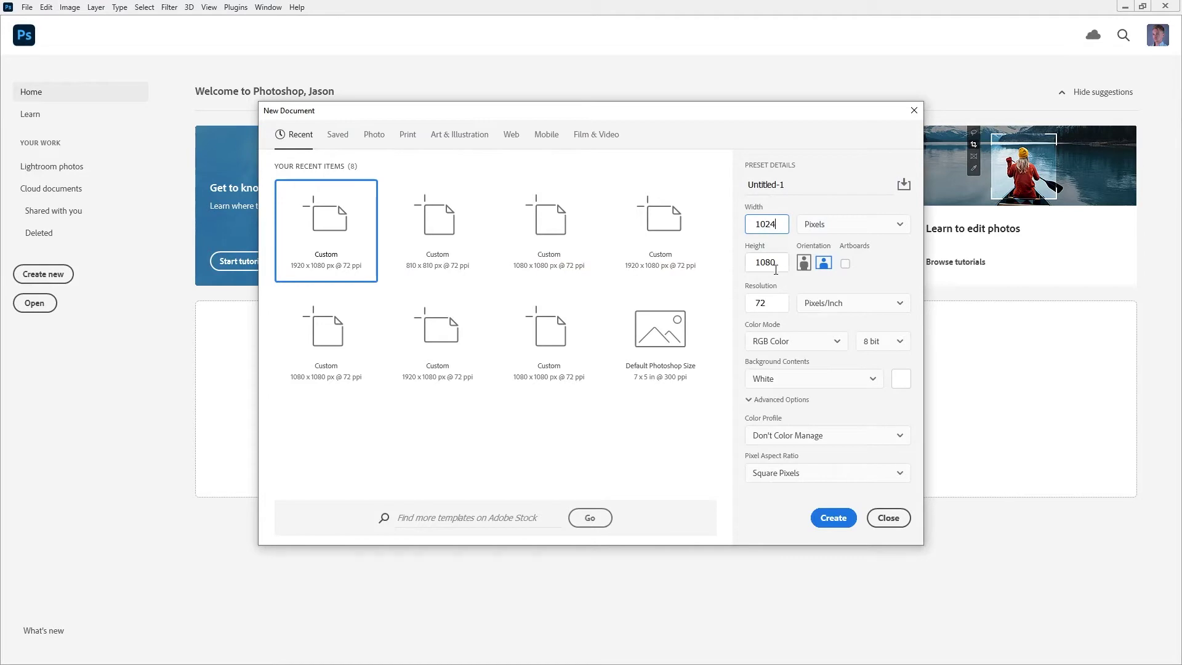
pyautogui.doubleClick(775, 265)
pyautogui.write('1024')
pyautogui.click(835, 522)
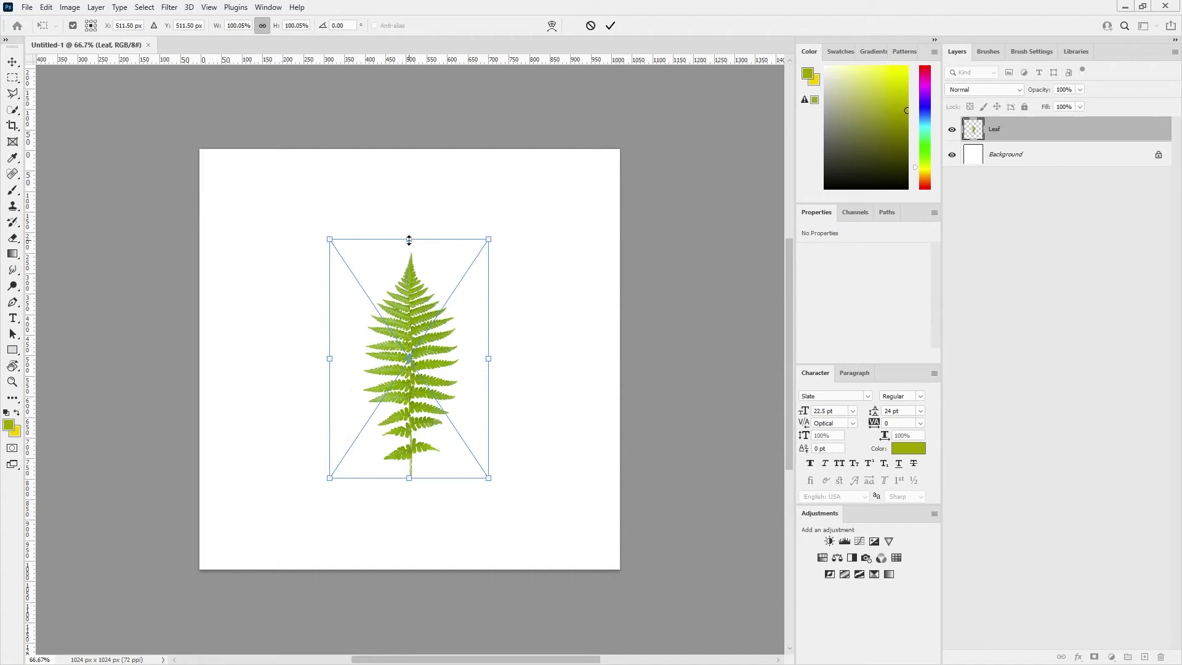
# Scale the placed leaf image proportionally from its center to about 175%, filling the canvas height
pyautogui.keyDown('alt'); pyautogui.moveTo(409, 239); pyautogui.dragTo(426, 154); pyautogui.keyUp('alt')
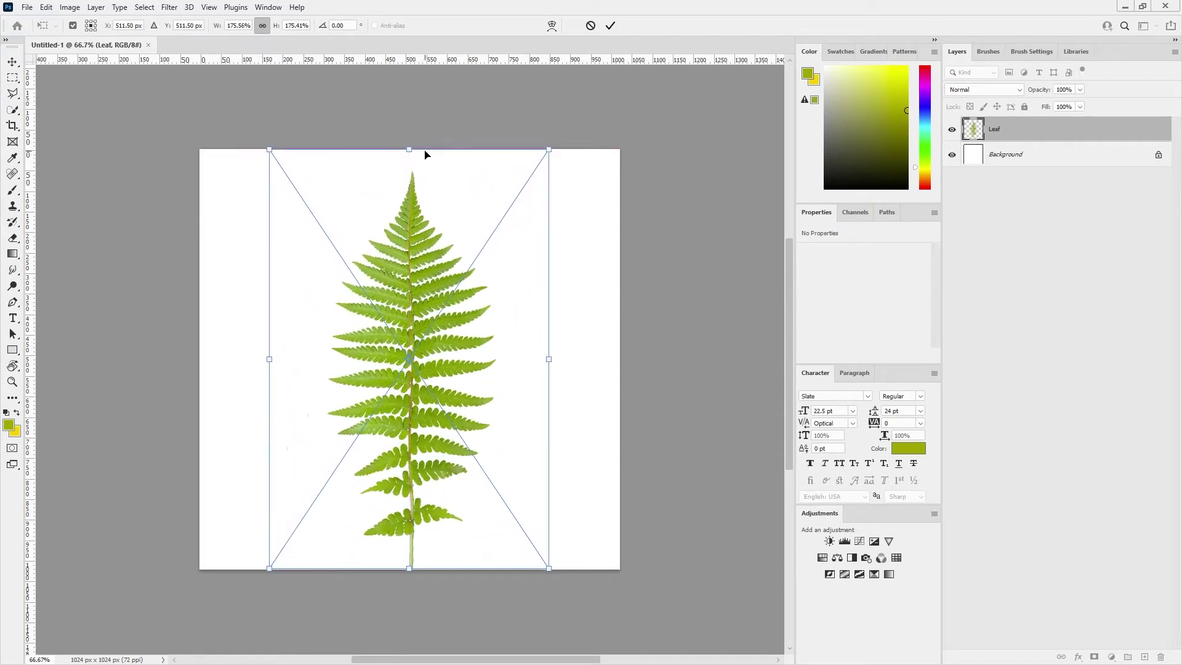
pyautogui.press('Return')
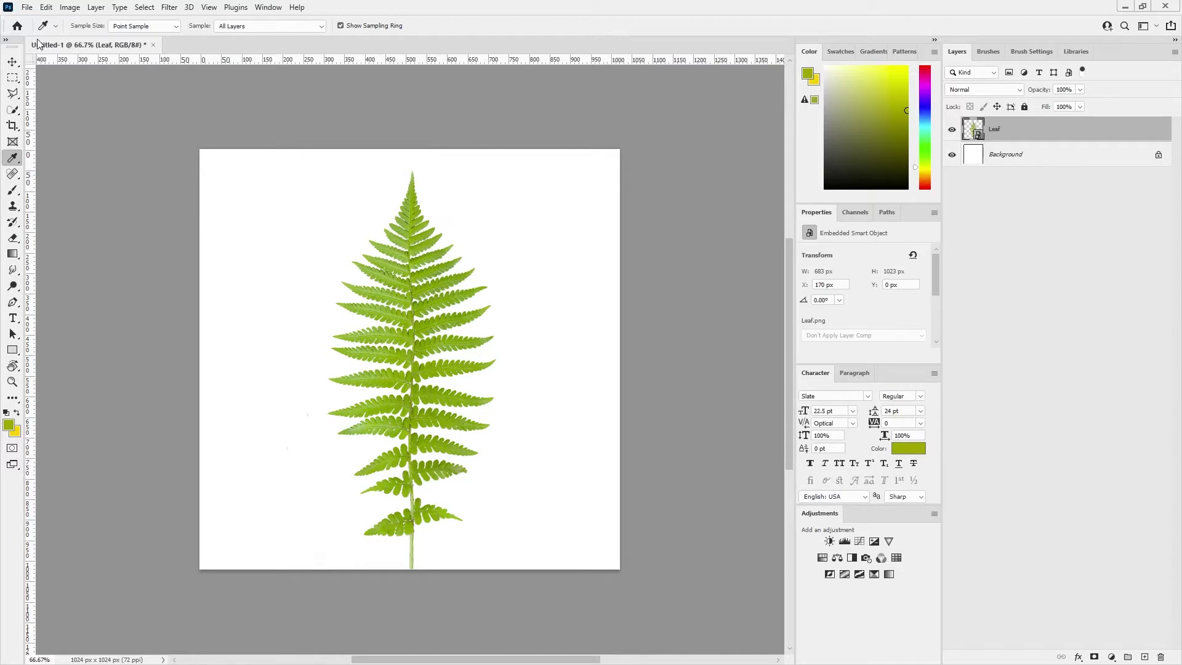
# Export the leaf image as a JPG named Leaf_Albedo to the Desktop folder
pyautogui.click(27, 7)
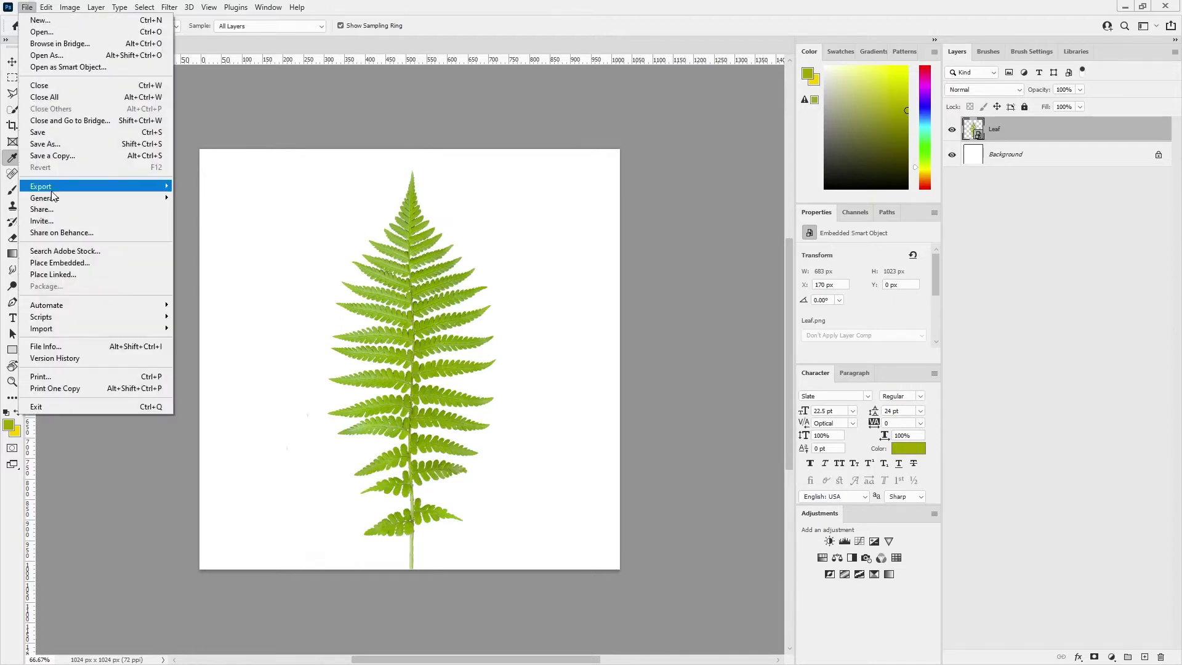
pyautogui.moveTo(52, 188)
pyautogui.click(198, 194)
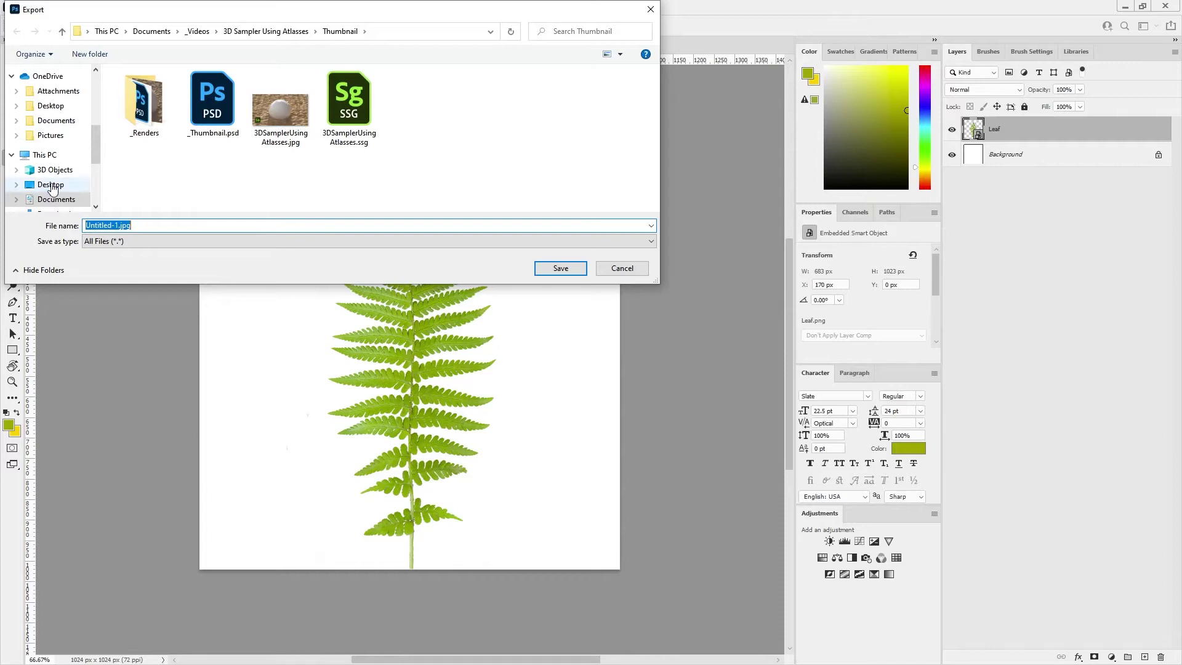
pyautogui.click(51, 185)
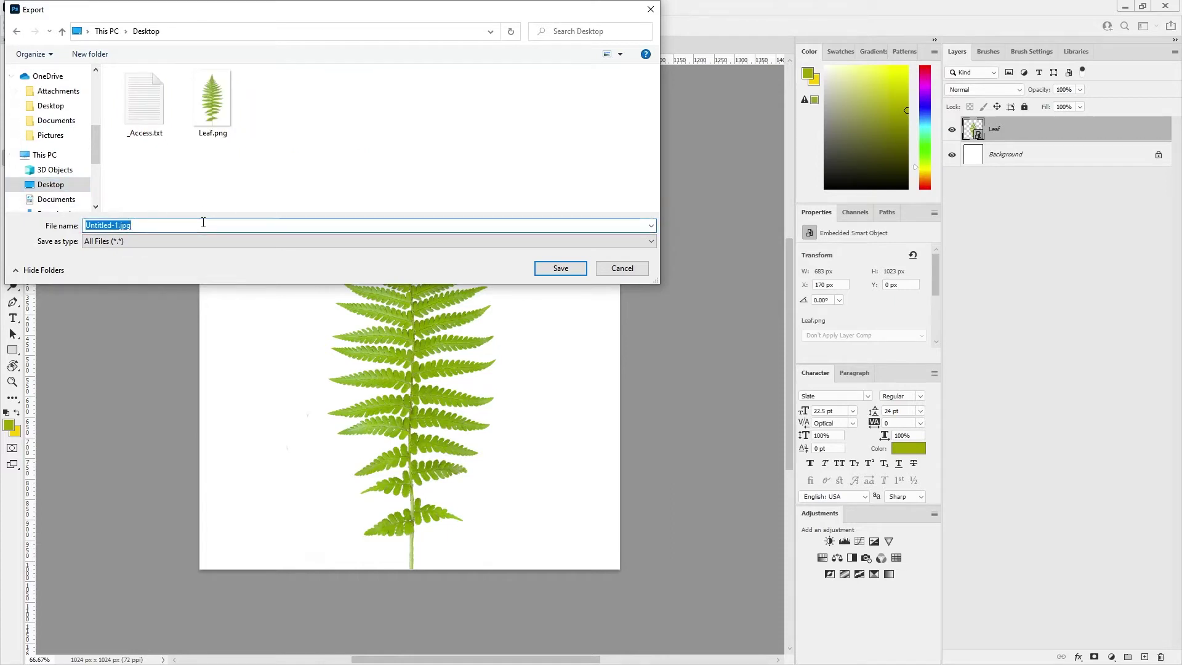
pyautogui.write('Leaf_Al')
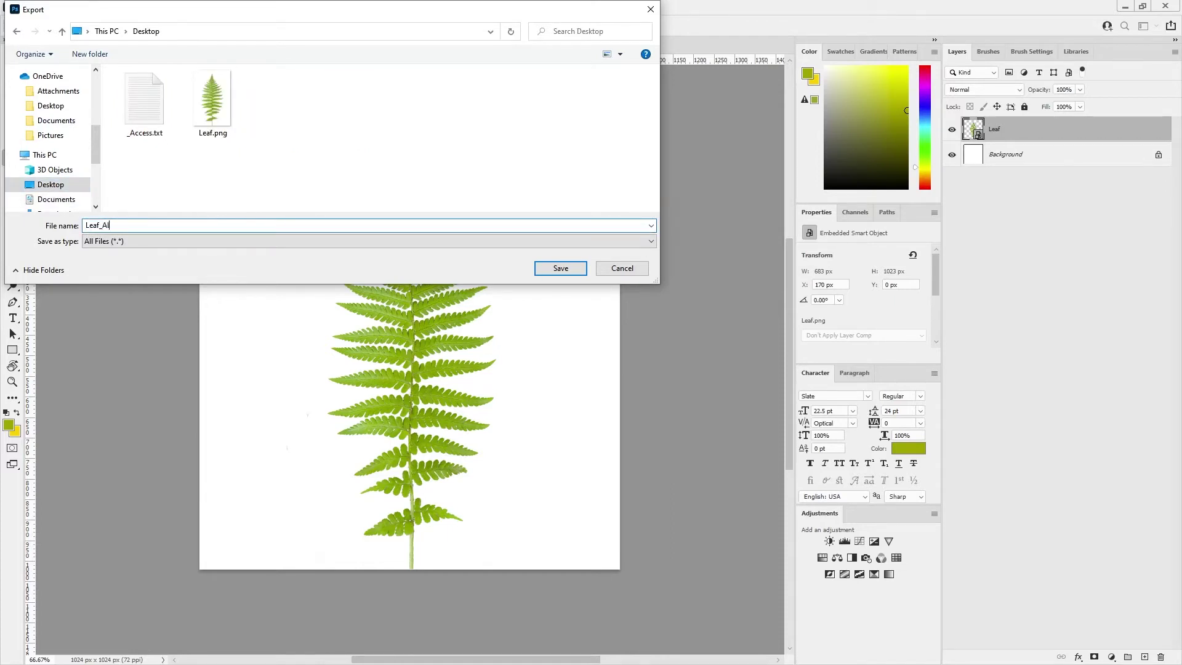
pyautogui.write('bedo')
pyautogui.press('Return')
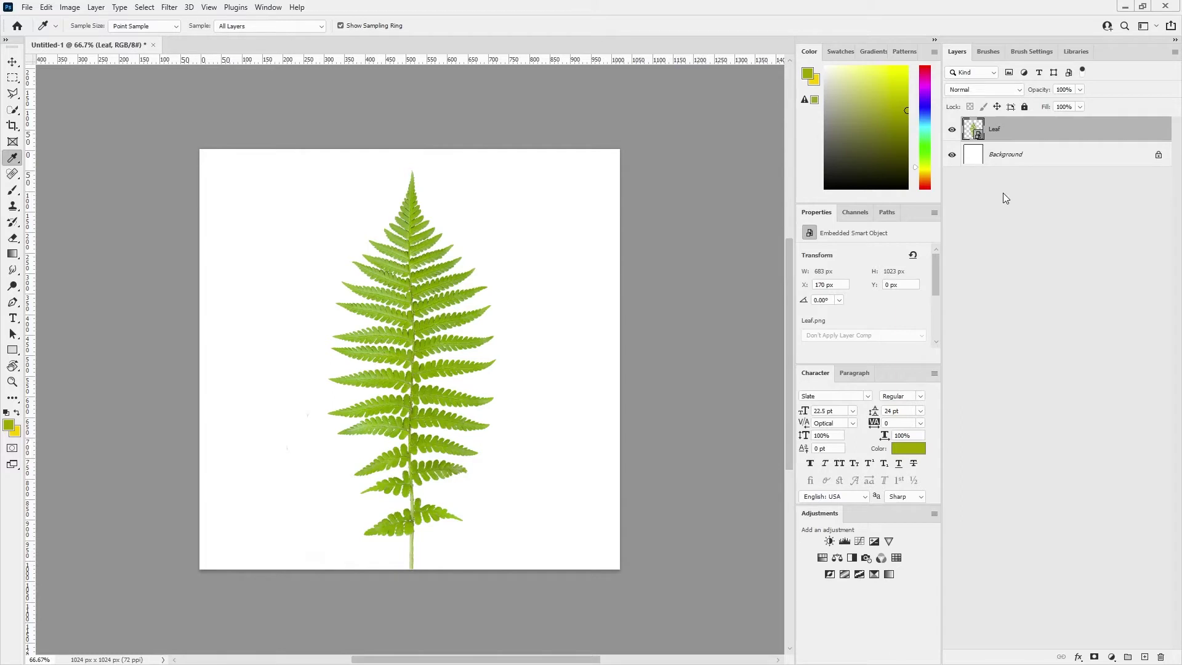
# Lower the Leaf layer's Levels midtones to about 0.02 for a black silhouette, and invert it to white
pyautogui.hotkey('ctrl', 'l')
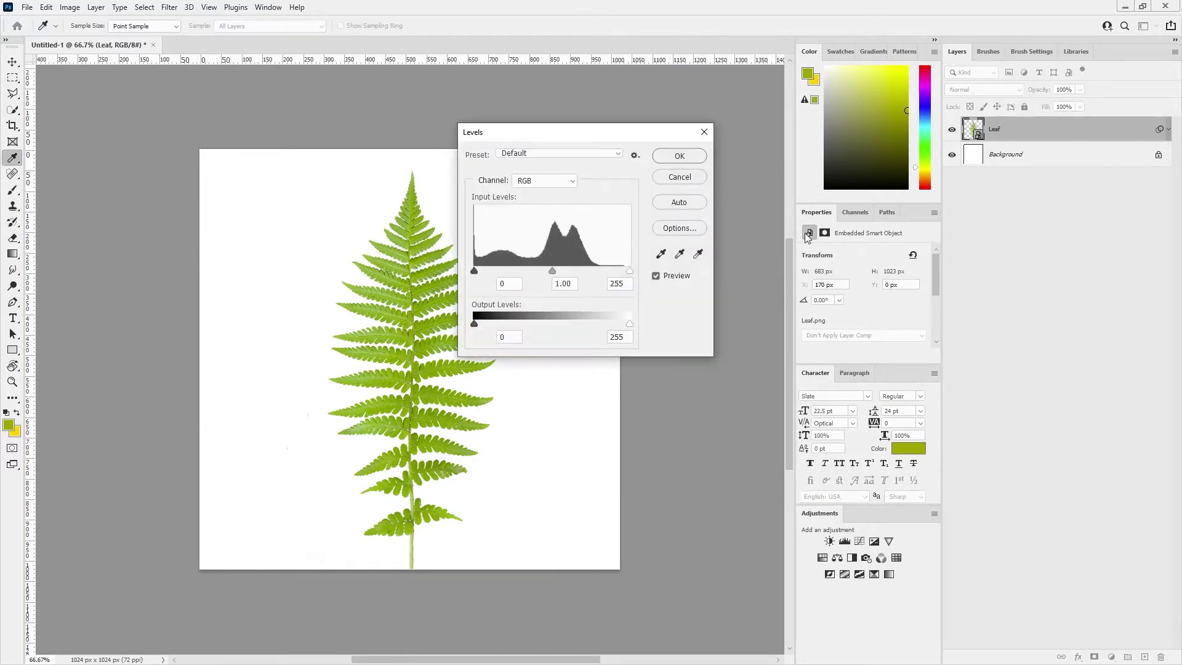
pyautogui.moveTo(551, 271); pyautogui.dragTo(628, 269)
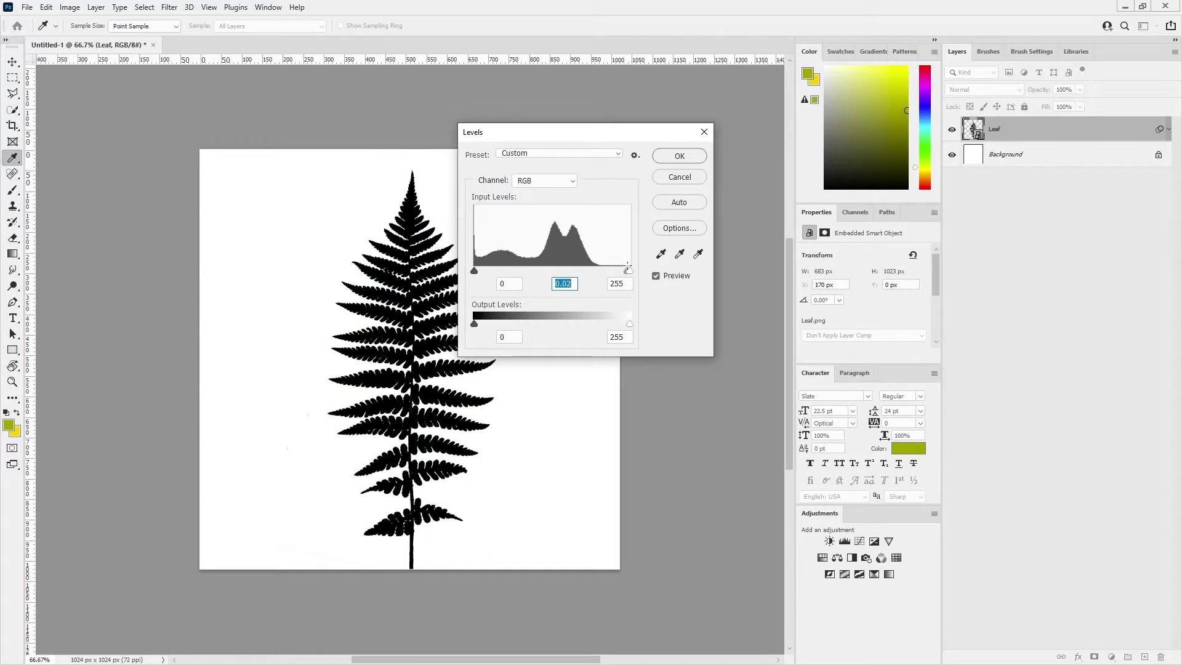
pyautogui.click(699, 157)
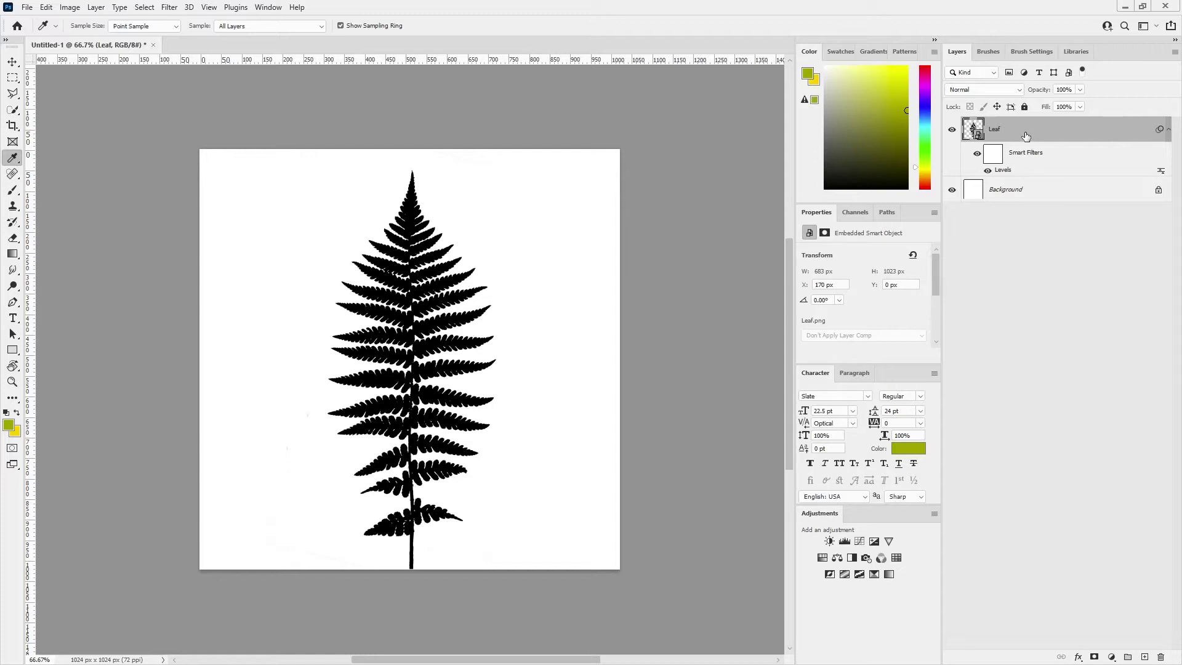
pyautogui.hotkey('ctrl', 'i')
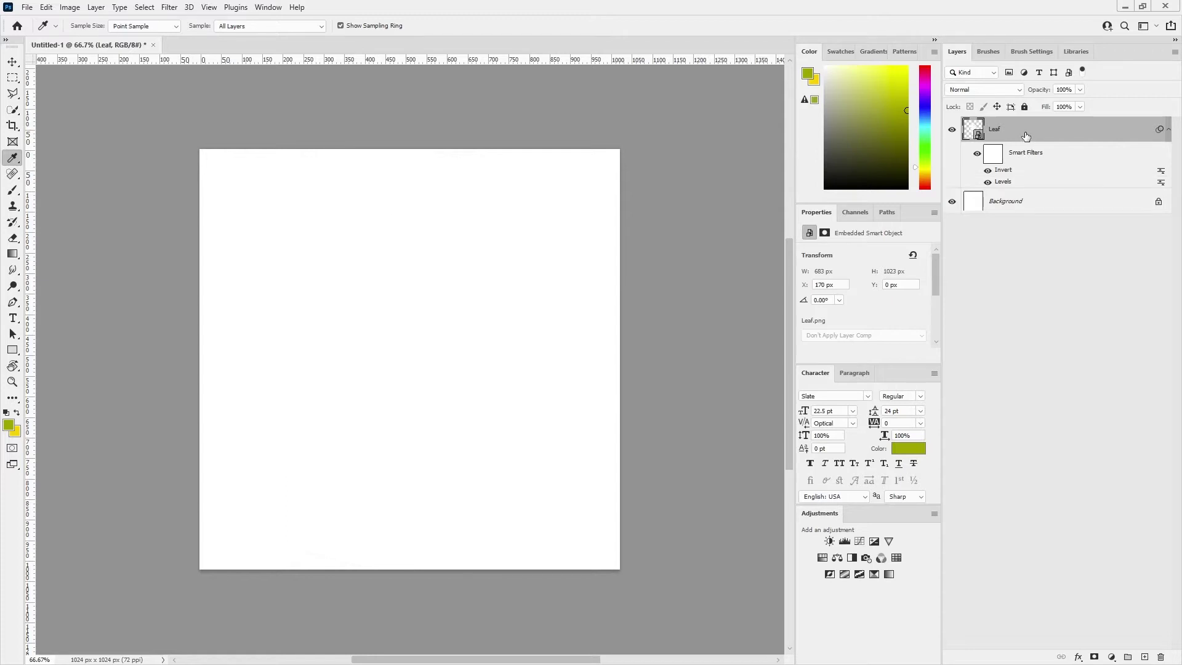
# Add a Solid Color fill layer in black (000000) directly above the Background layer
pyautogui.click(1023, 208)
pyautogui.click(96, 7)
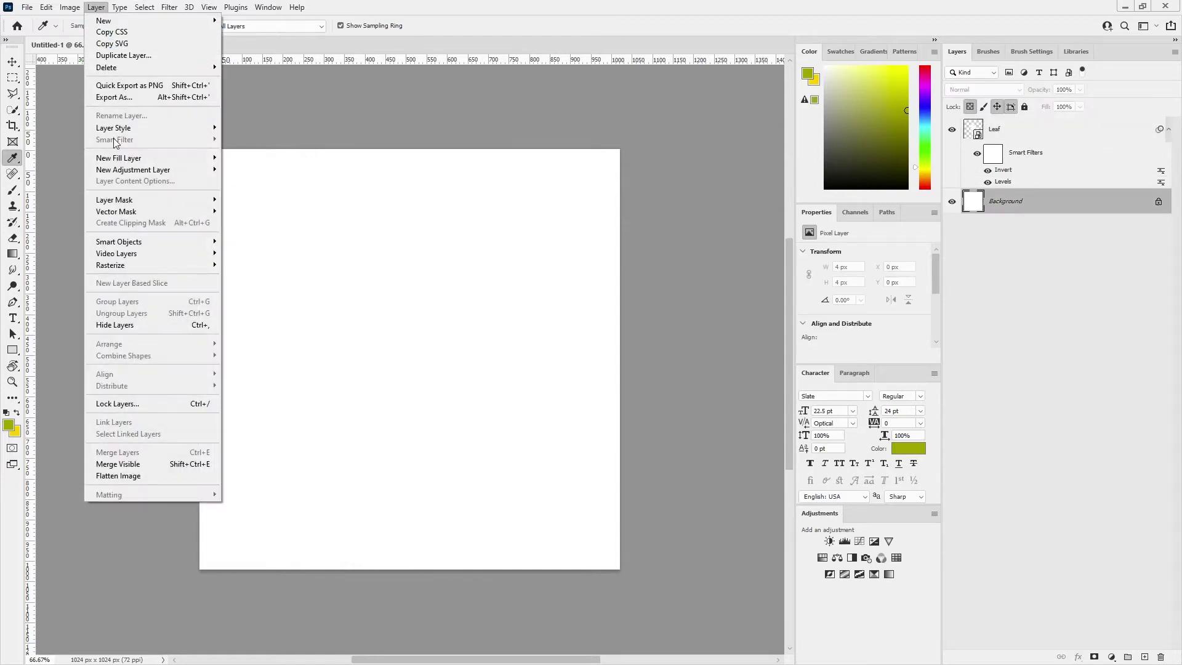
pyautogui.moveTo(174, 158)
pyautogui.click(268, 156)
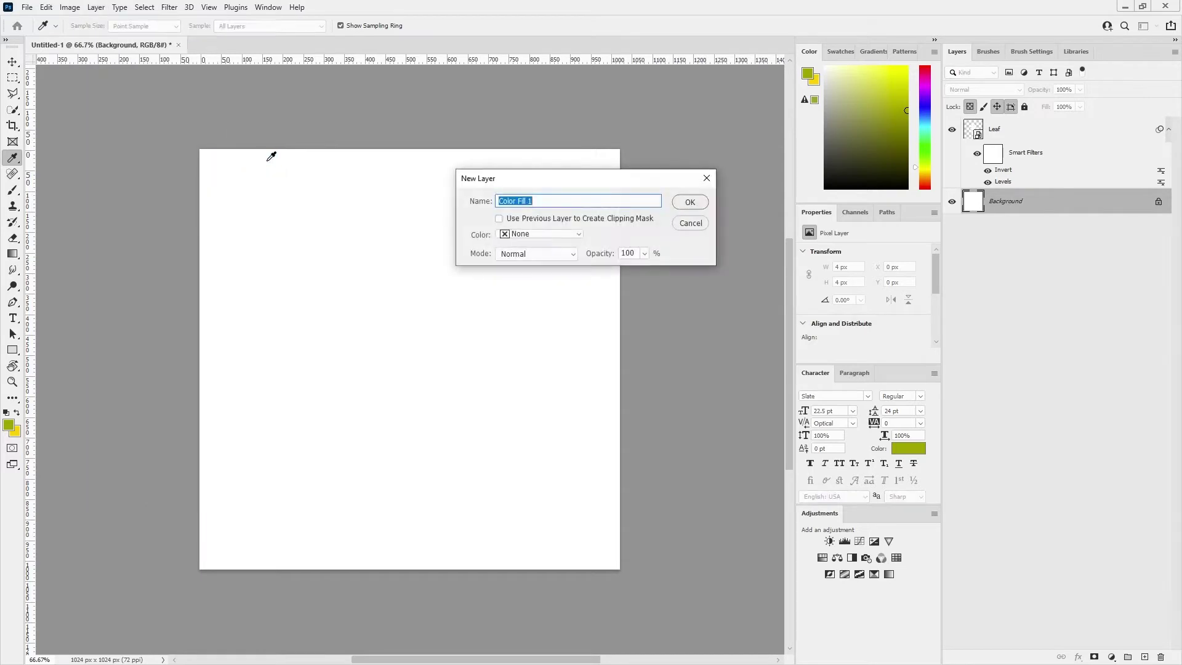
pyautogui.click(701, 205)
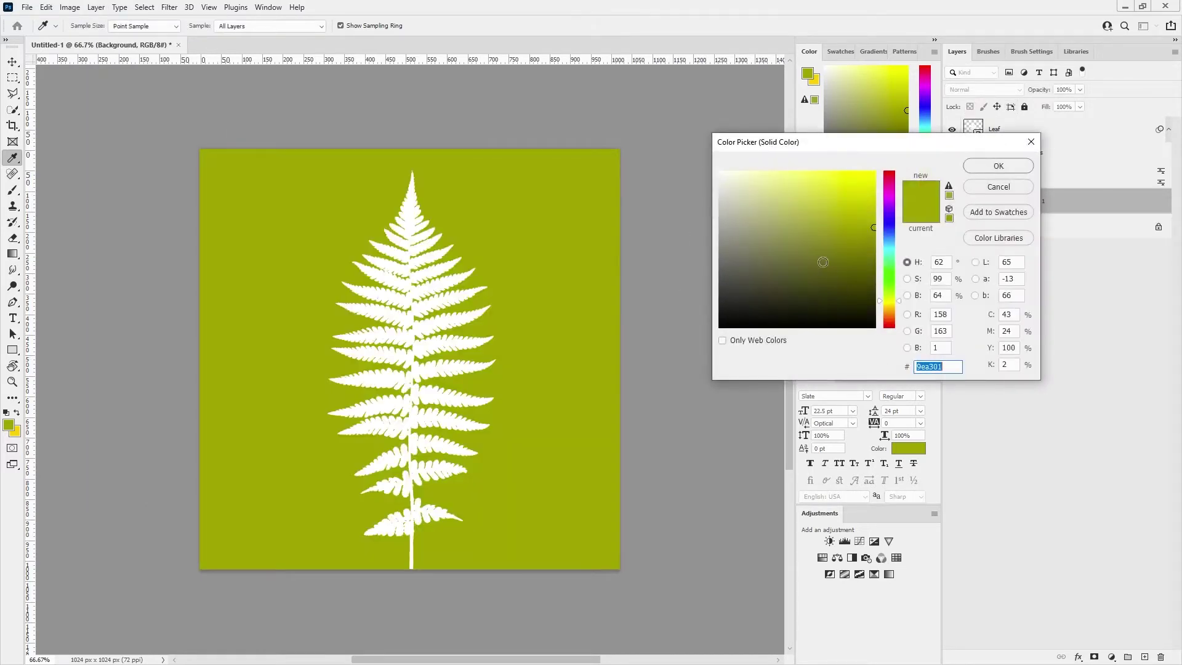
pyautogui.write('000000')
pyautogui.click(991, 166)
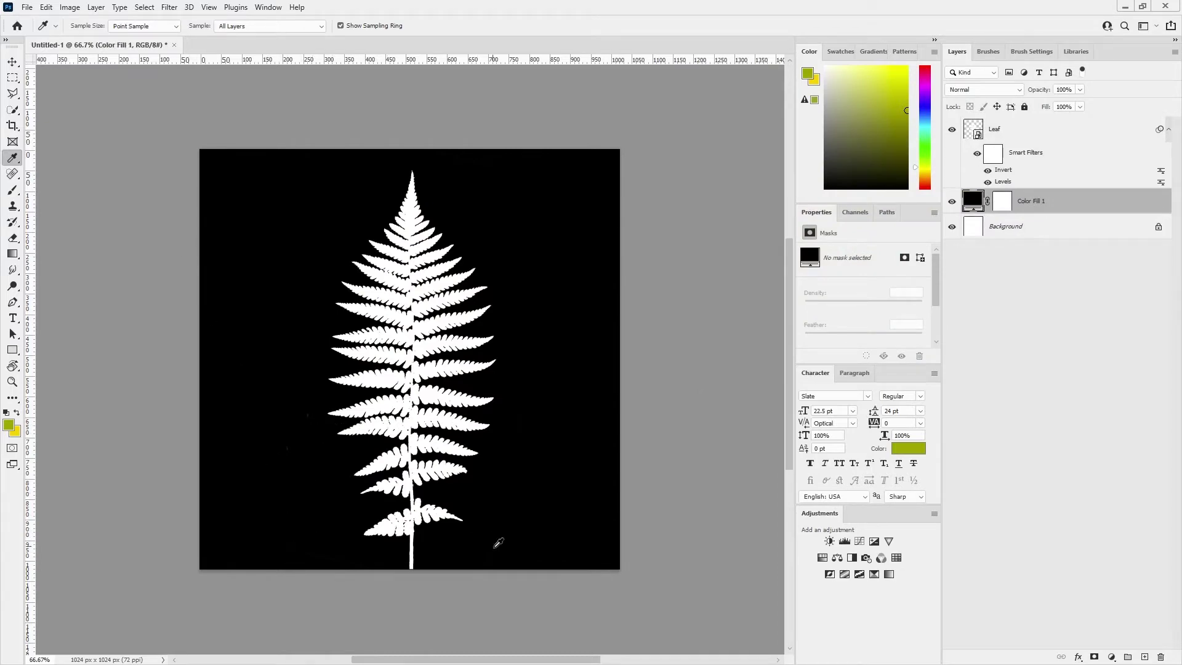
# Check the area around the leaf for stray marks and add a layer mask to the Leaf layer
pyautogui.press('z')
pyautogui.moveTo(480, 567); pyautogui.dragTo(523, 505)
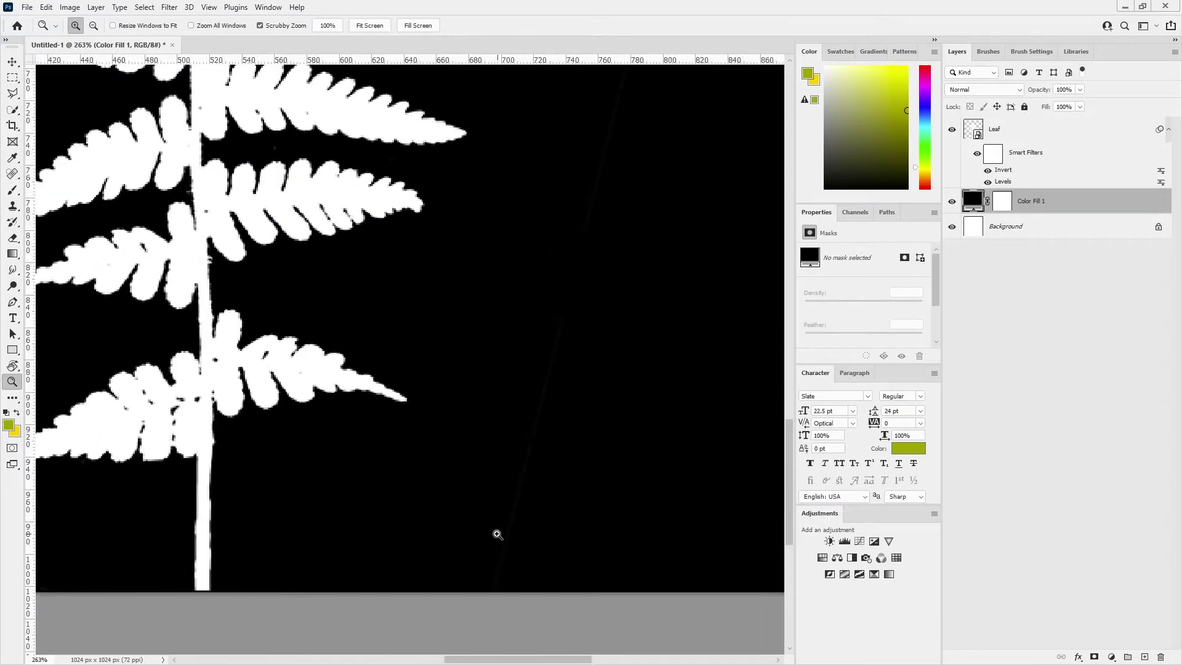
pyautogui.moveTo(535, 422); pyautogui.dragTo(496, 476)
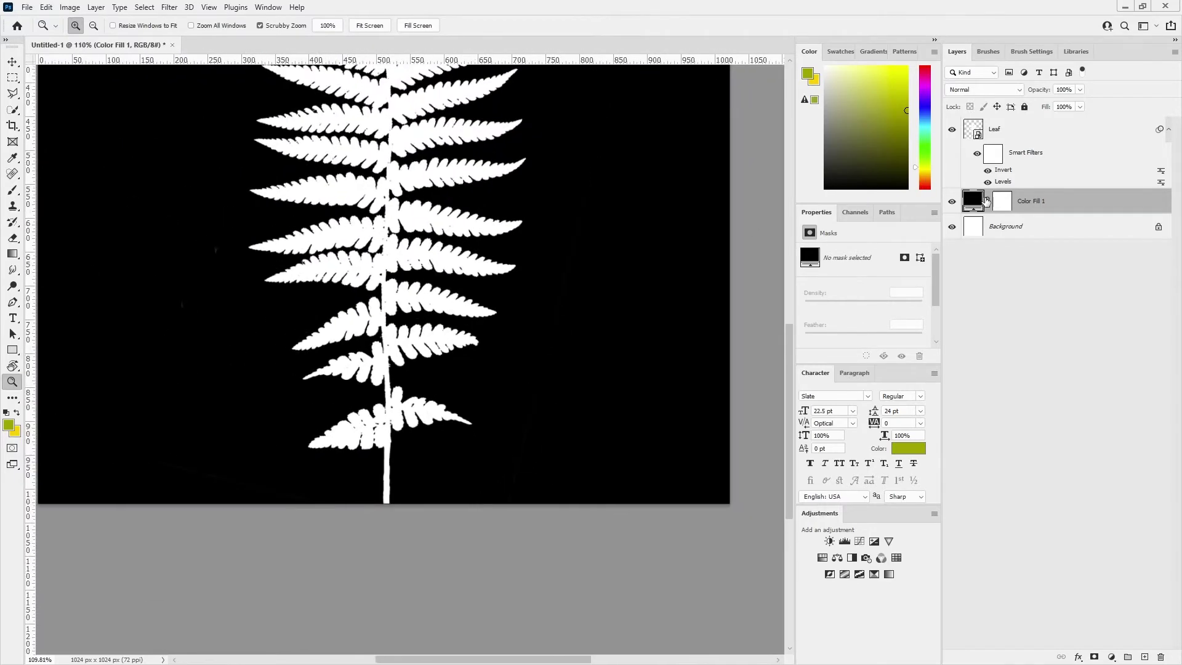
pyautogui.click(999, 134)
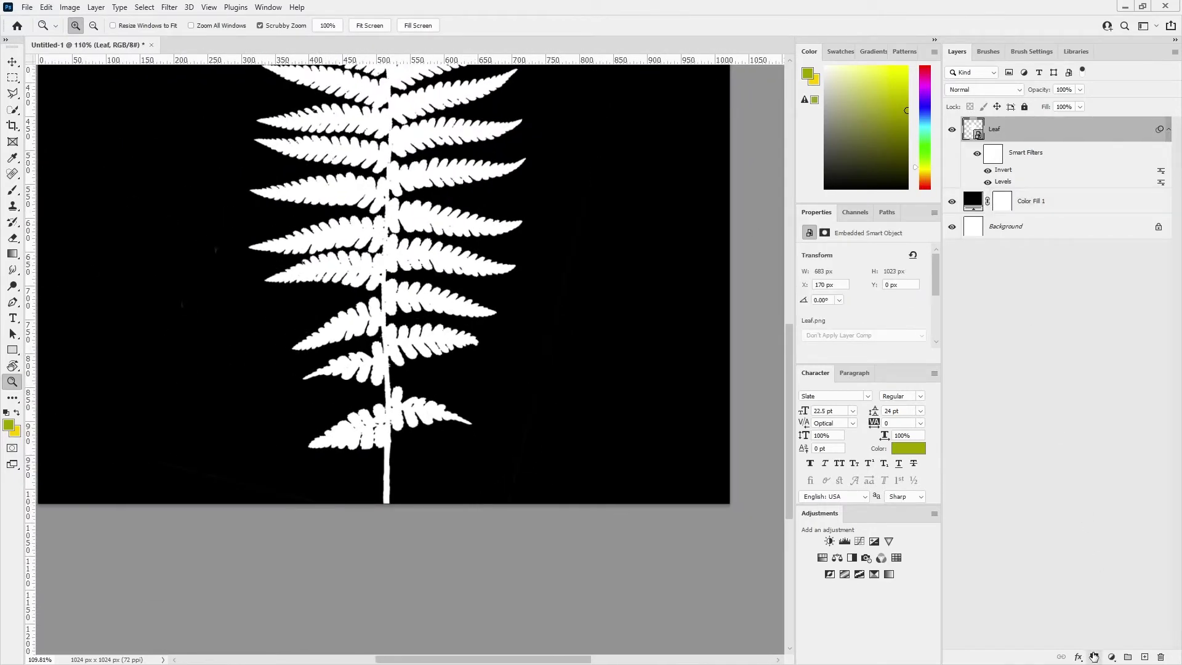
pyautogui.click(1094, 657)
# Select the area surrounding the leaf with the Polygonal Lasso, tracing loosely around the fern and beyond the canvas edges
pyautogui.press('l')
pyautogui.click(397, 544)
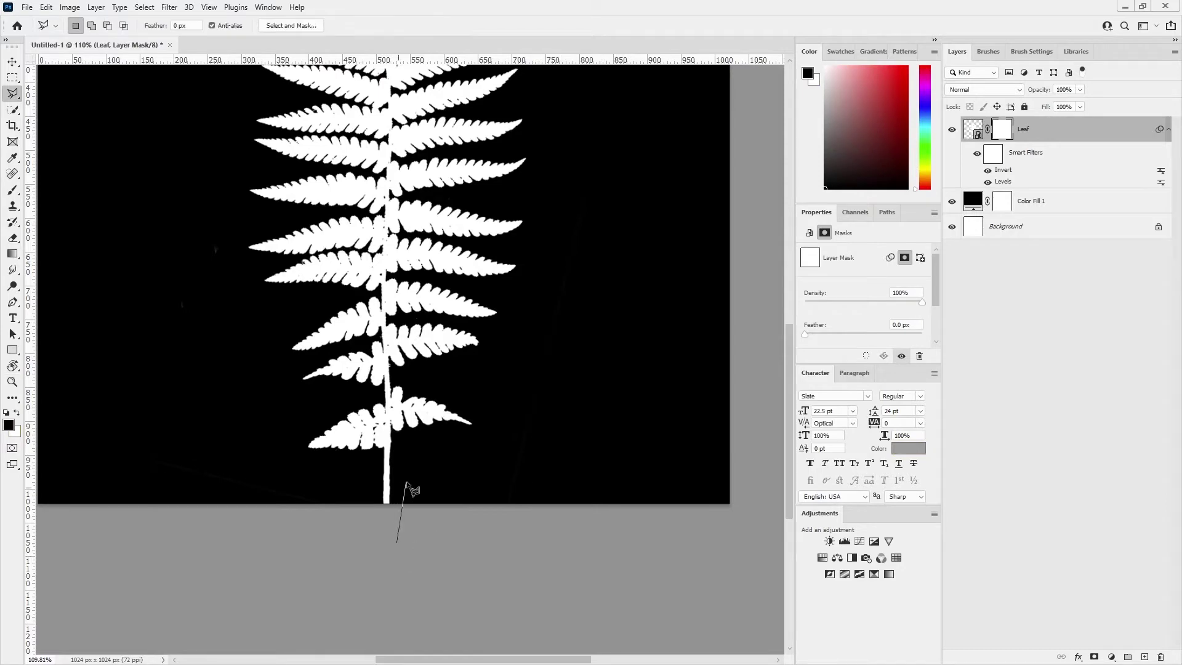
pyautogui.click(407, 481)
pyautogui.click(513, 473)
pyautogui.click(560, 152)
pyautogui.scroll(10, 548, 298)
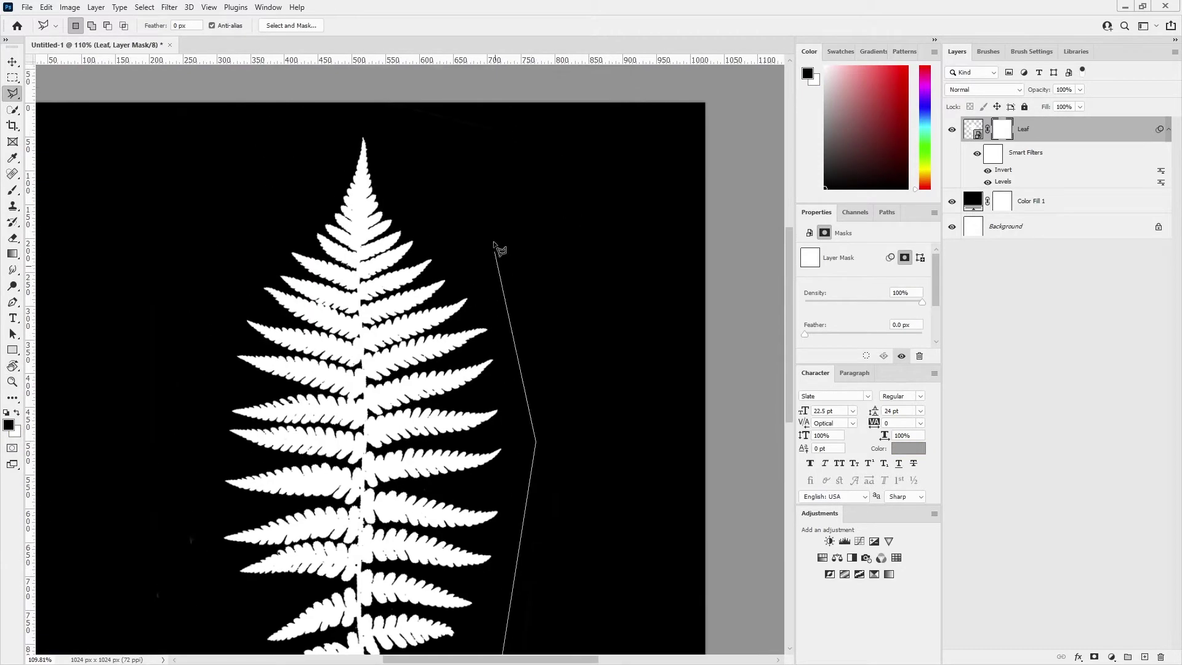
pyautogui.click(493, 237)
pyautogui.click(359, 123)
pyautogui.click(212, 317)
pyautogui.click(210, 543)
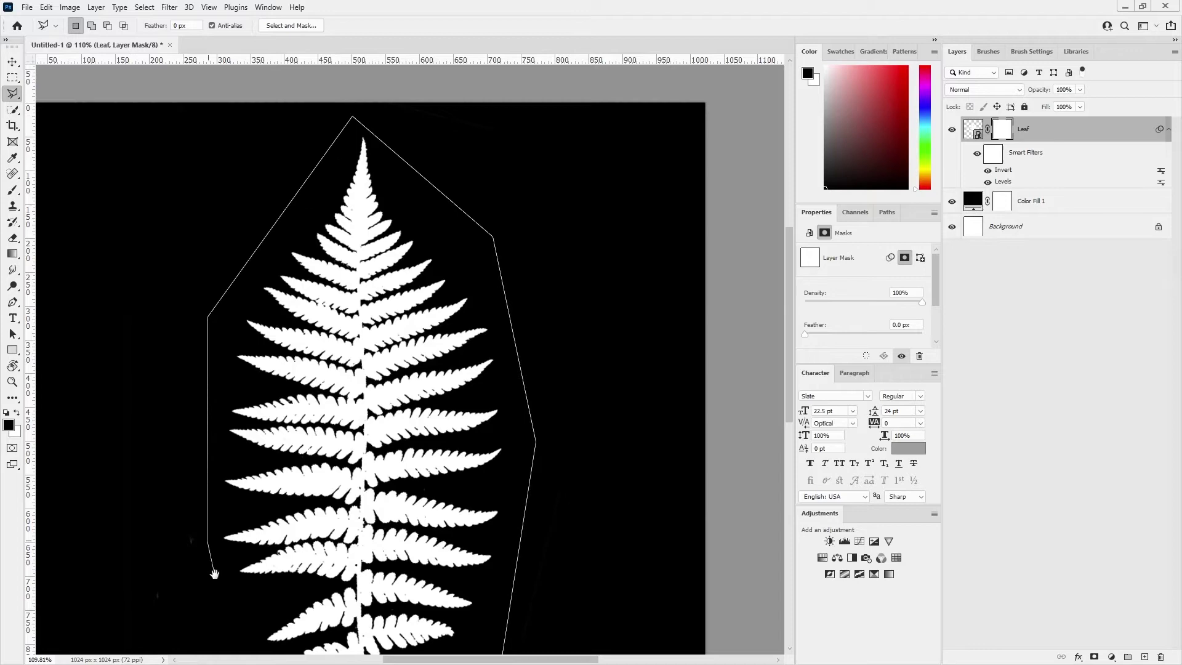
pyautogui.scroll(-9, 225, 620)
pyautogui.click(307, 467)
pyautogui.click(394, 543)
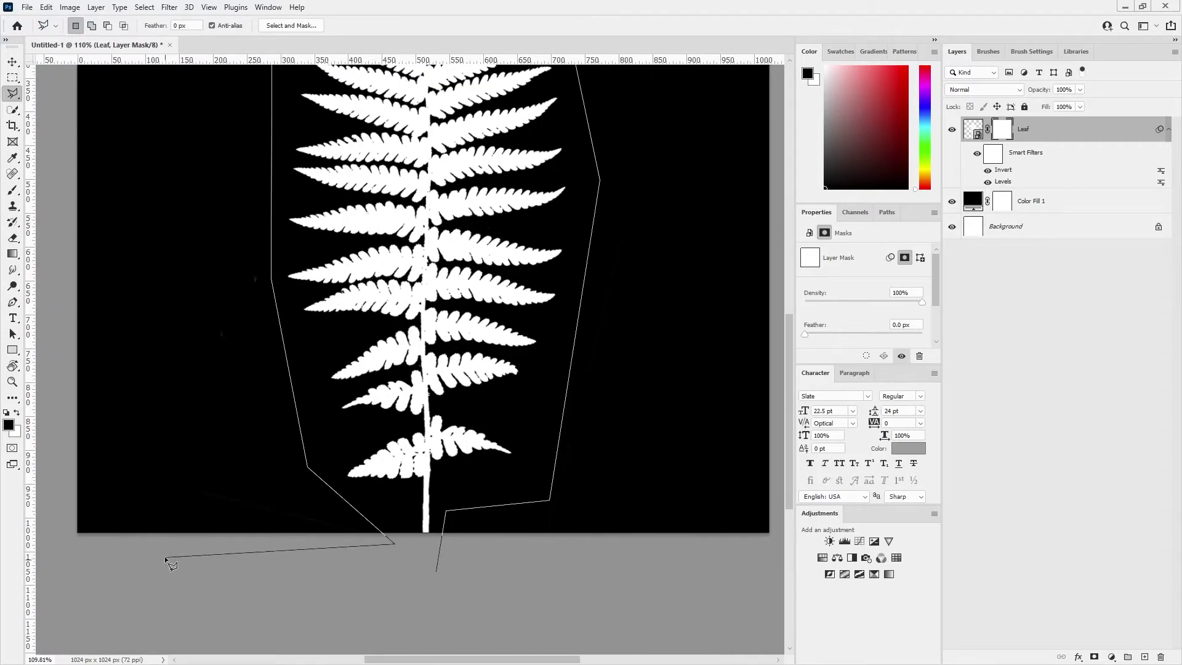
pyautogui.hscroll(-4, 159, 591)
pyautogui.scroll(2, 159, 591)
pyautogui.click(80, 615)
pyautogui.scroll(11, 230, 369)
pyautogui.hscroll(-1, 230, 369)
pyautogui.click(151, 213)
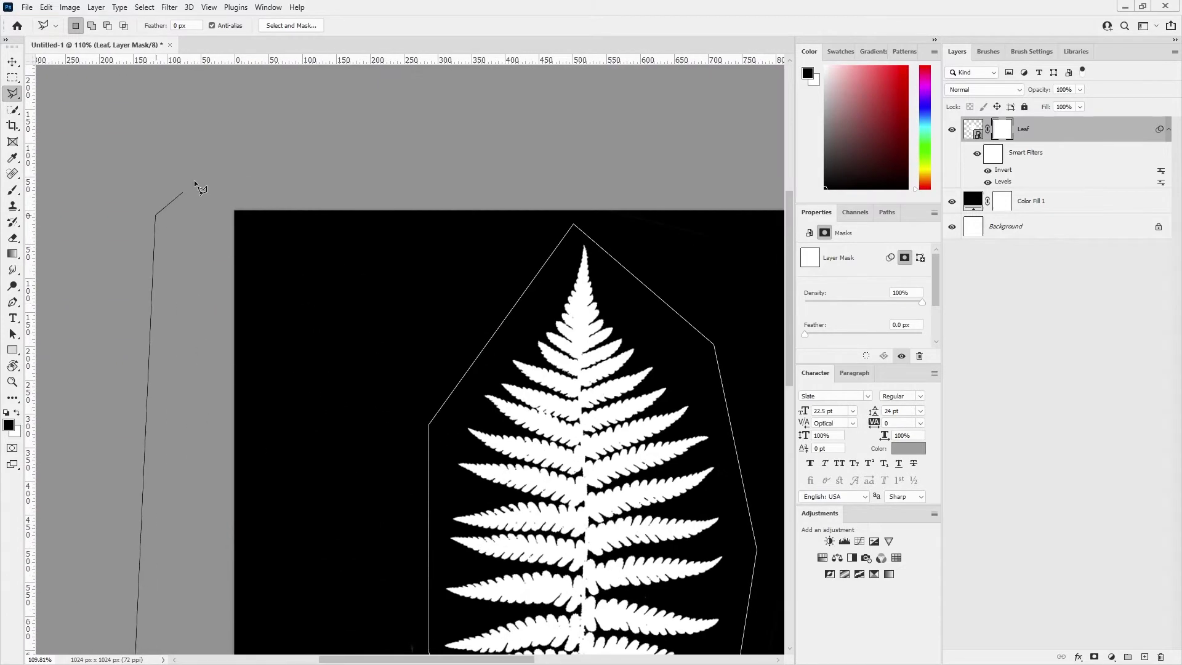
pyautogui.hscroll(3, 184, 160)
pyautogui.hscroll(5, 181, 142)
pyautogui.click(540, 172)
pyautogui.scroll(-6, 591, 425)
pyautogui.hscroll(2, 591, 425)
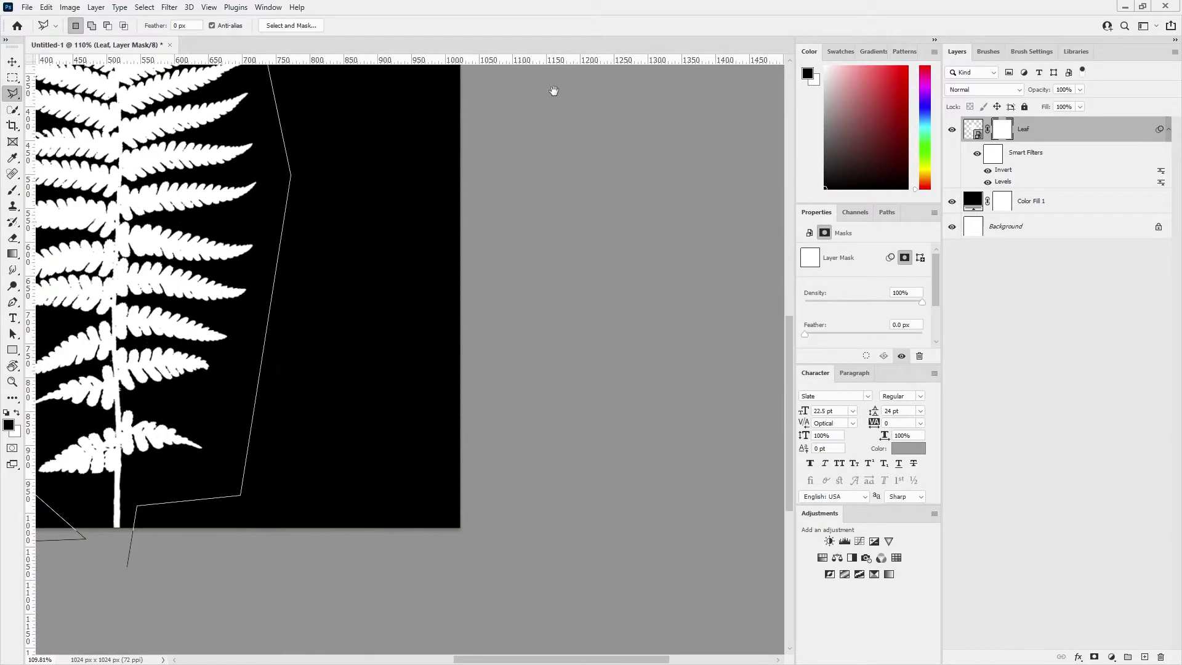
pyautogui.doubleClick(540, 570)
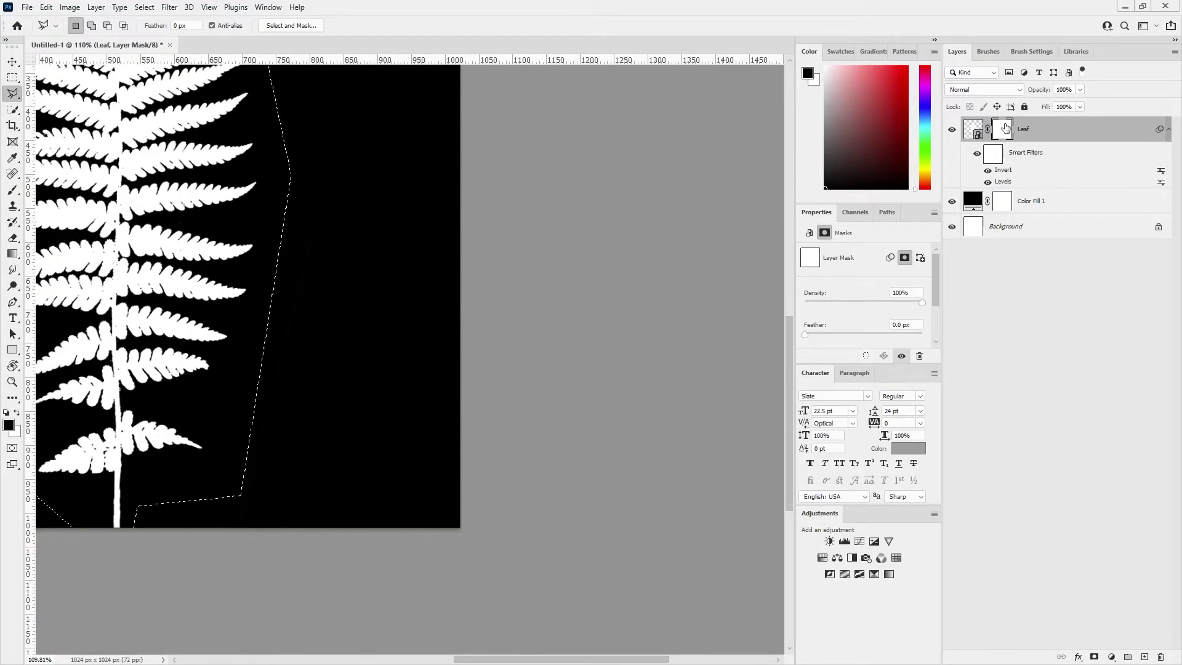
# Fill the area outside the leaf with black on the Leaf layer's mask, and clear the selection
pyautogui.hotkey('ctrl', 'shift', 'i')
pyautogui.hotkey('alt', 'BackSpace')
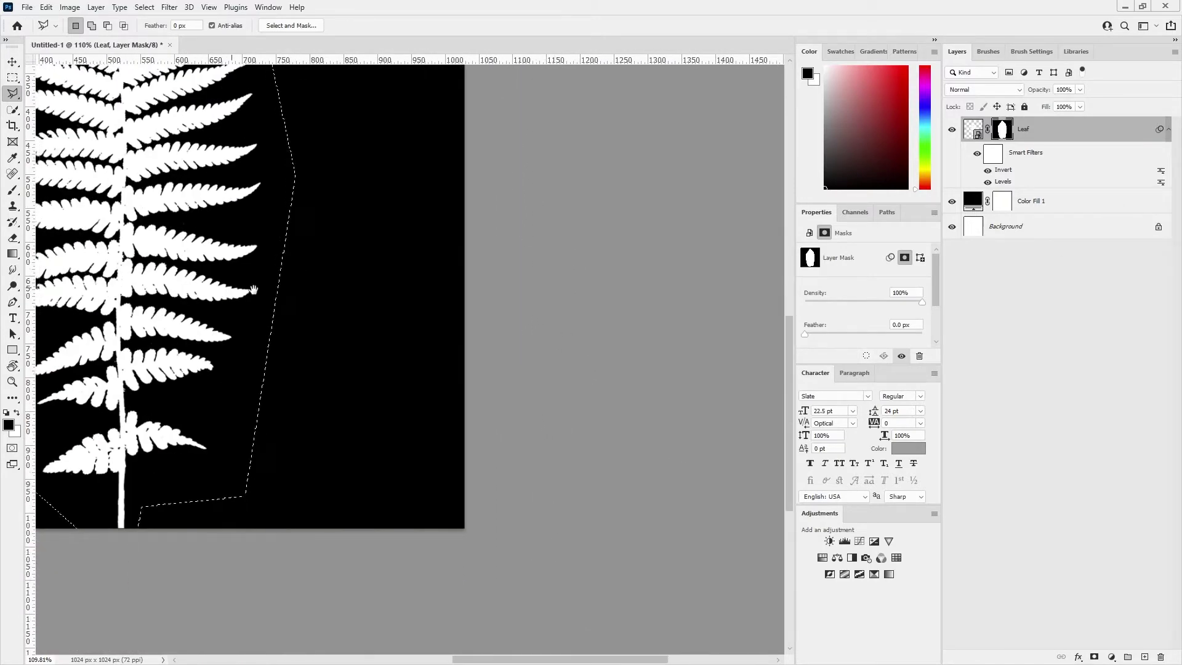
pyautogui.moveTo(210, 286)
pyautogui.mouseDown()
pyautogui.moveTo(502, 292)
pyautogui.moveTo(431, 265)
pyautogui.moveTo(475, 239)
pyautogui.mouseUp()
pyautogui.hotkey('ctrl', 'd')
pyautogui.press('z')
pyautogui.press('x')
# Export the black-and-white leaf mask image to the Desktop as Leaf_Opacity.jpg
pyautogui.click(27, 6)
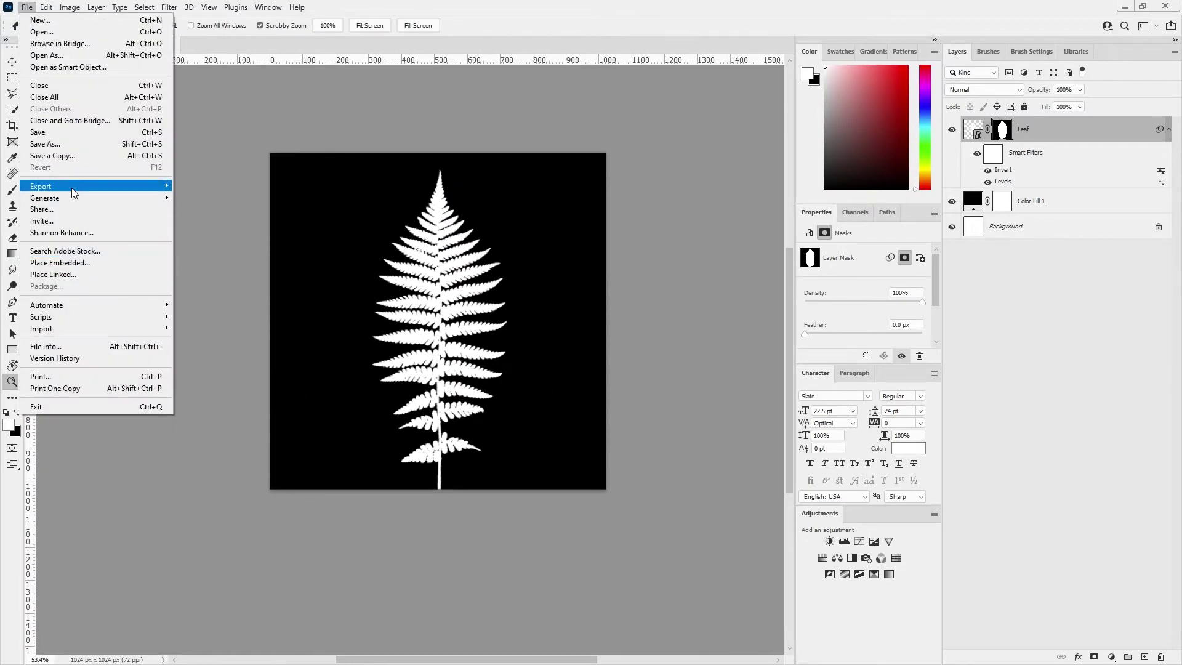
pyautogui.click(420, 223)
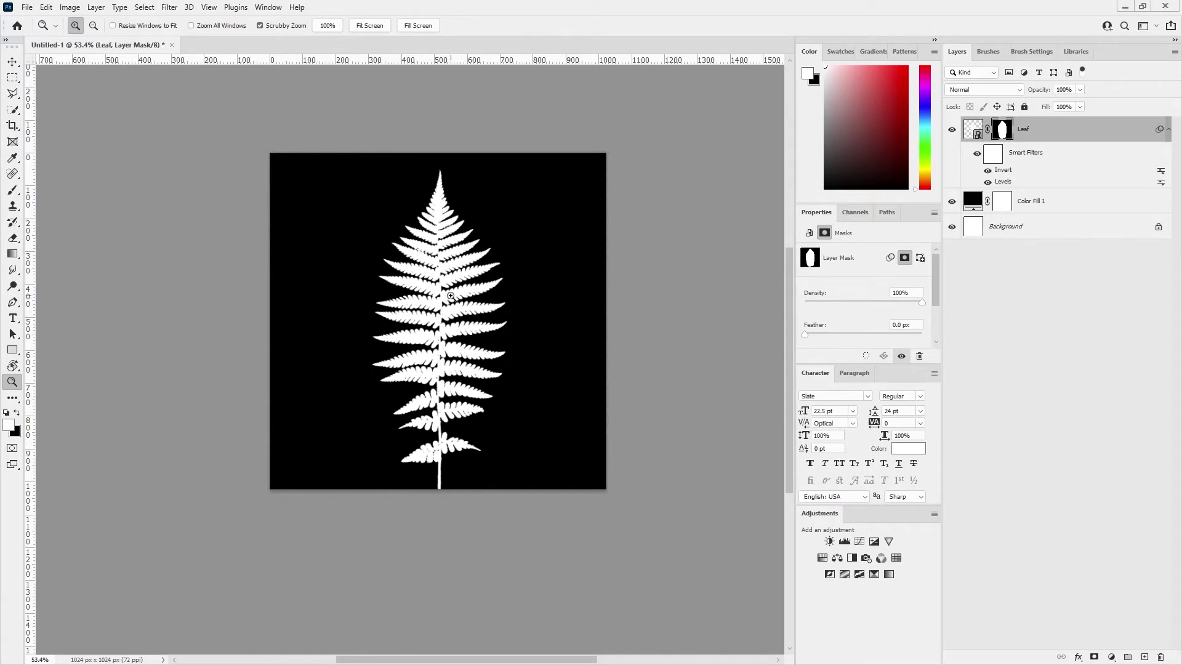
pyautogui.click(27, 6)
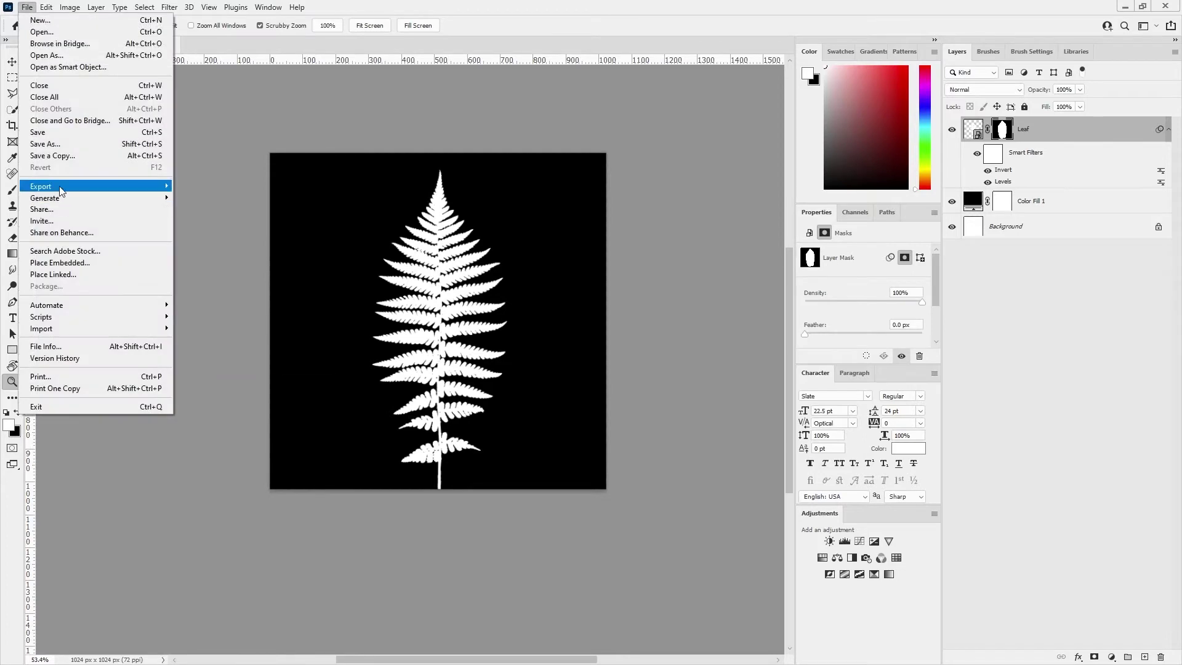
pyautogui.moveTo(61, 192)
pyautogui.click(209, 196)
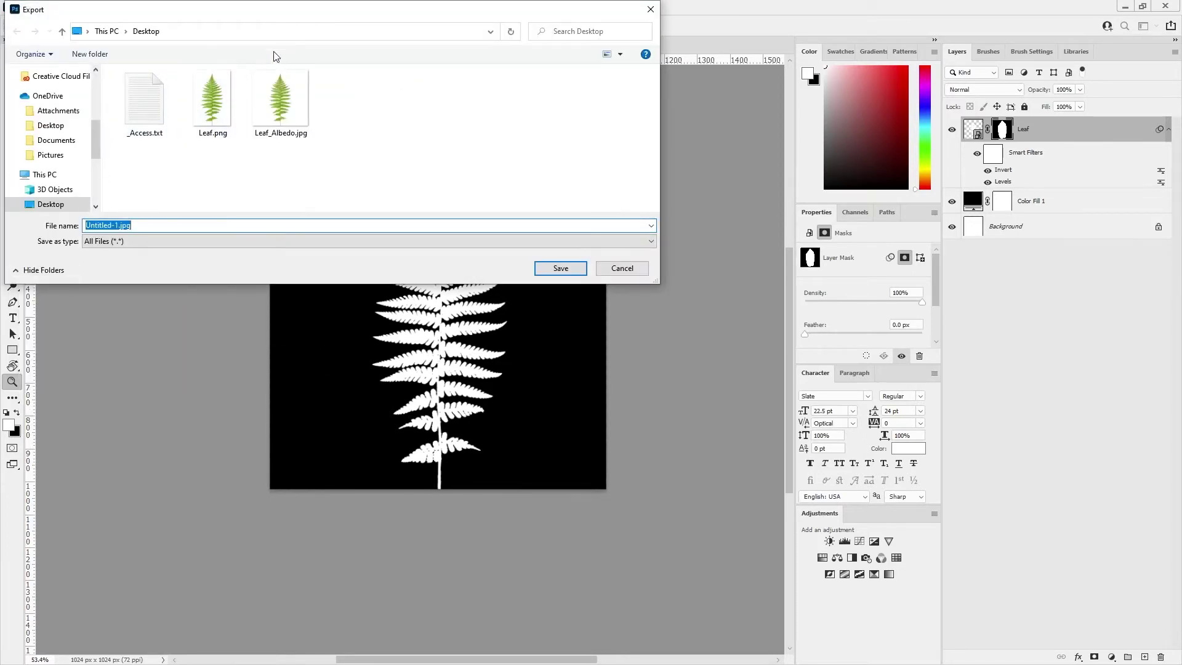
pyautogui.click(280, 100)
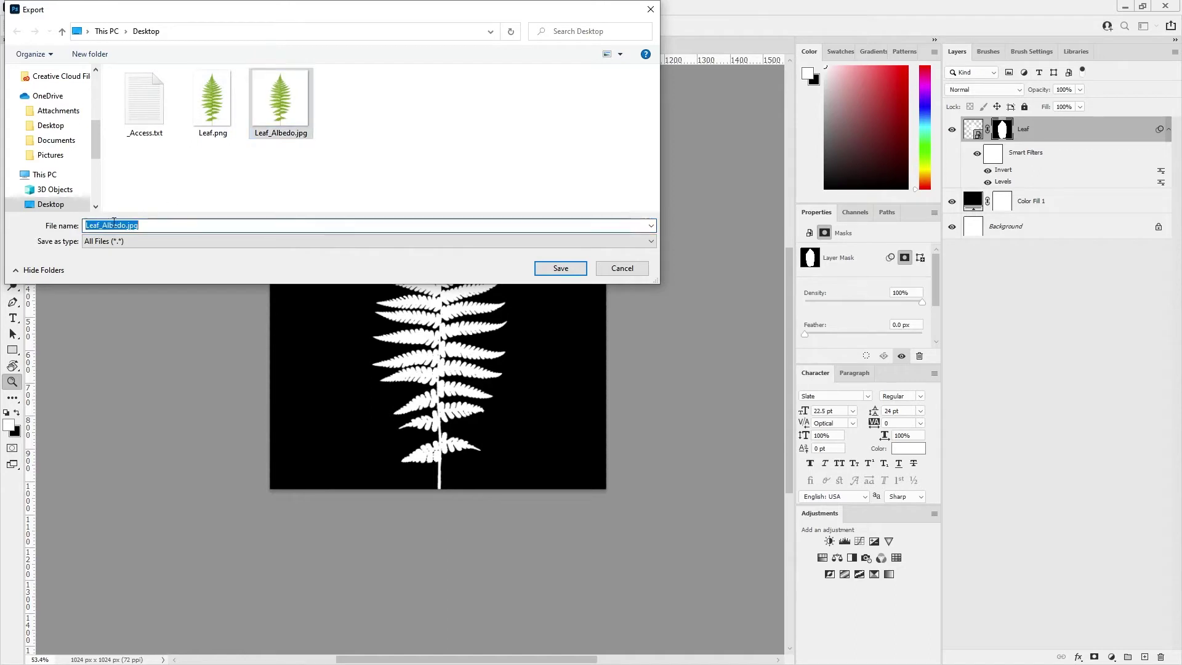
pyautogui.click(105, 225)
pyautogui.moveTo(103, 225); pyautogui.dragTo(128, 238)
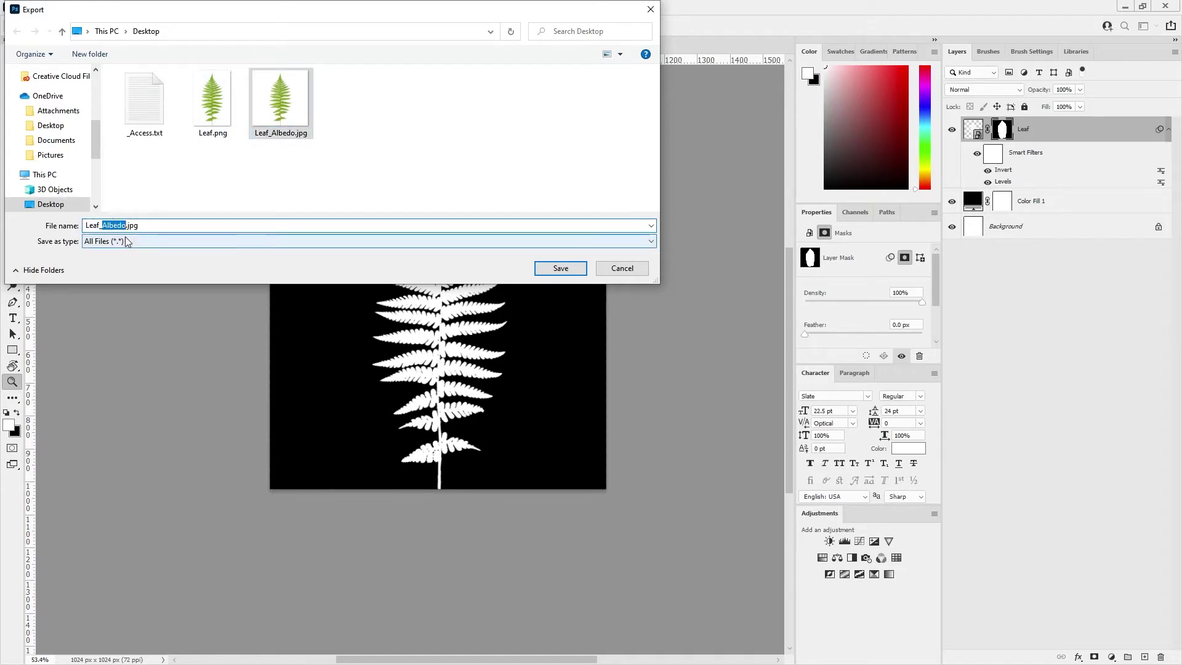
pyautogui.write('Opacity')
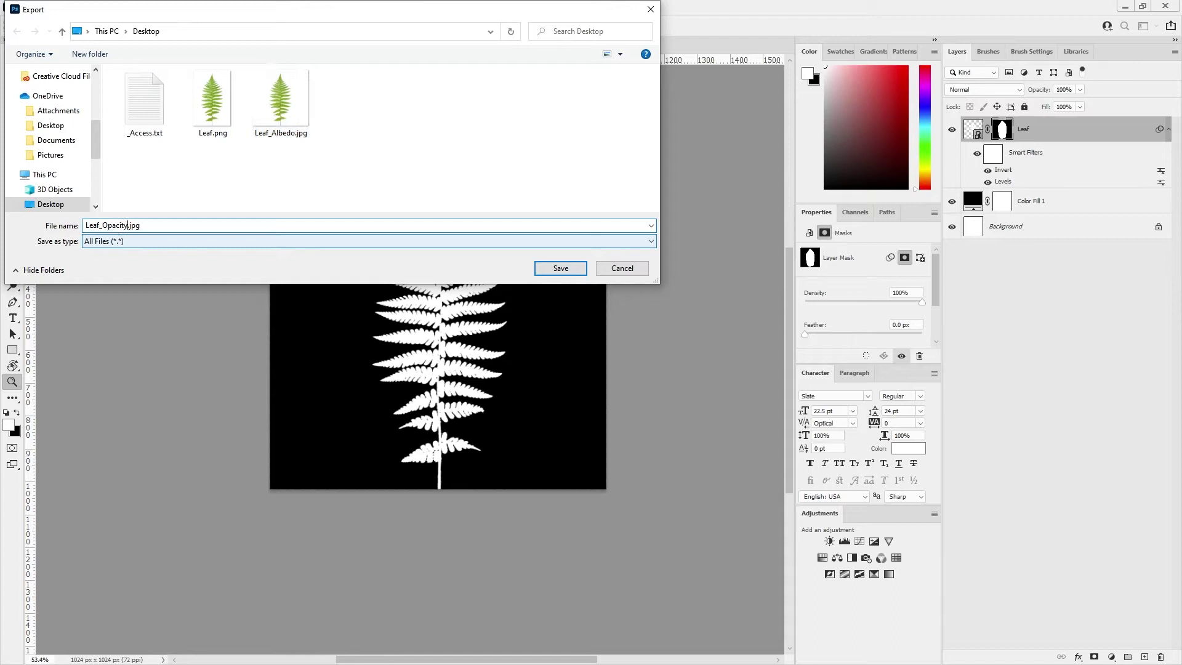
pyautogui.press('Return')
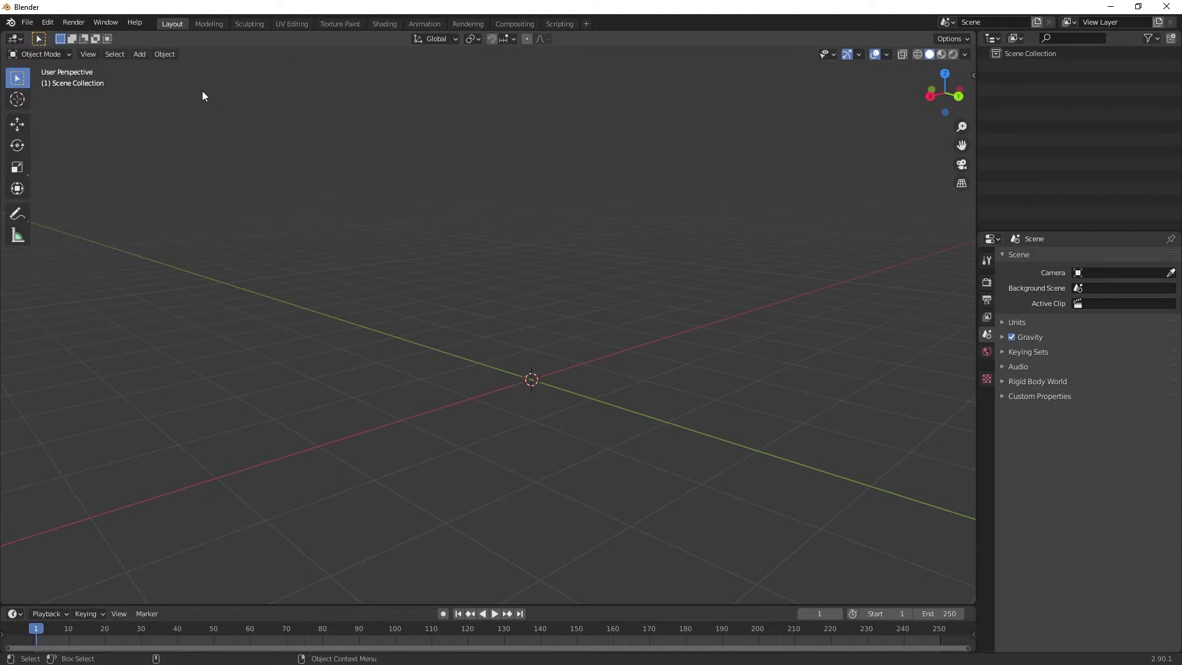
# Switch to Blender and add a plane mesh to the empty scene
pyautogui.click(139, 55)
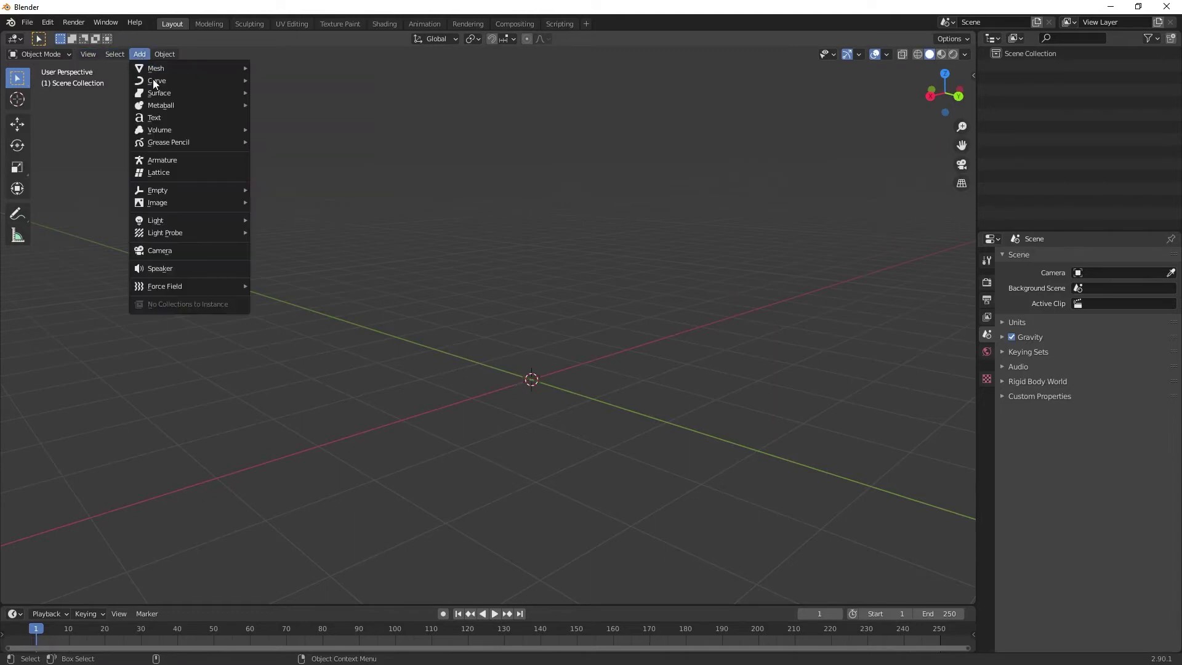
pyautogui.moveTo(157, 69)
pyautogui.click(277, 69)
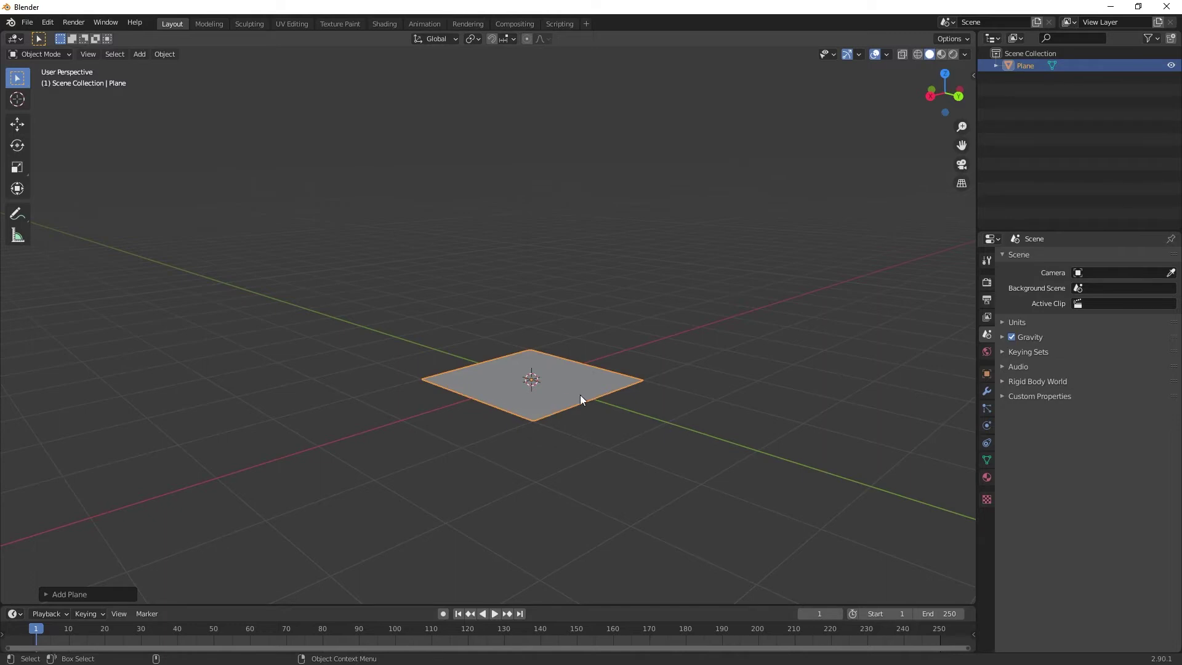
# Create a new material on the plane and link its Base Color to an Image Texture using Leaf_Albedo.jpg
pyautogui.click(986, 479)
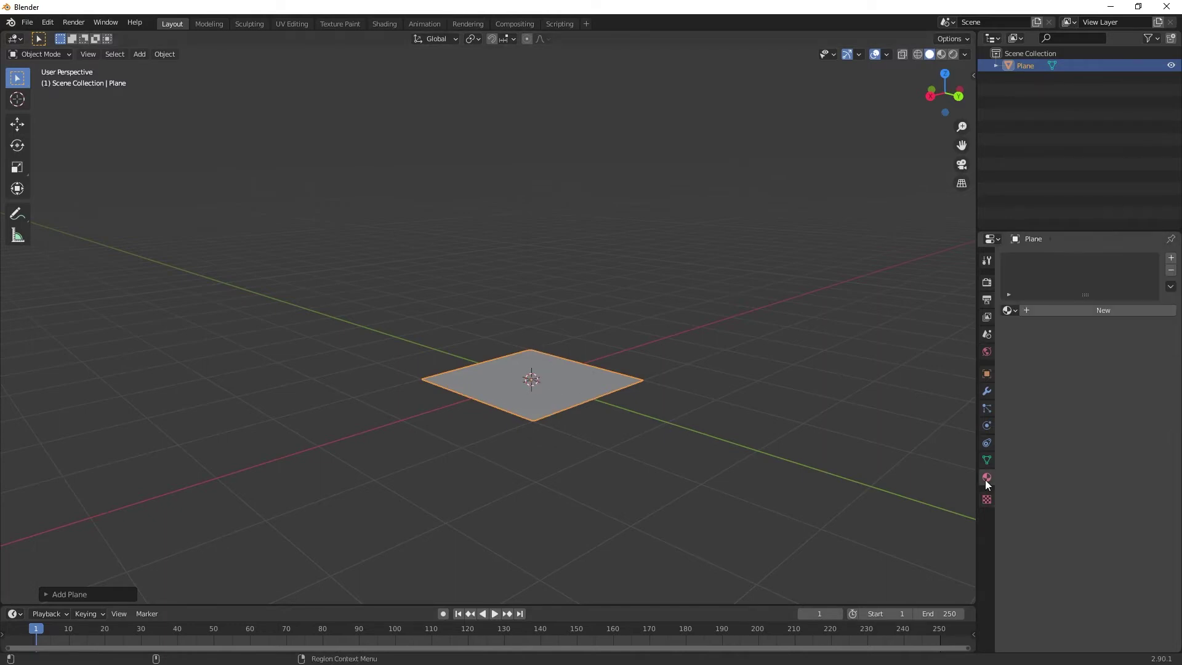
pyautogui.click(1066, 311)
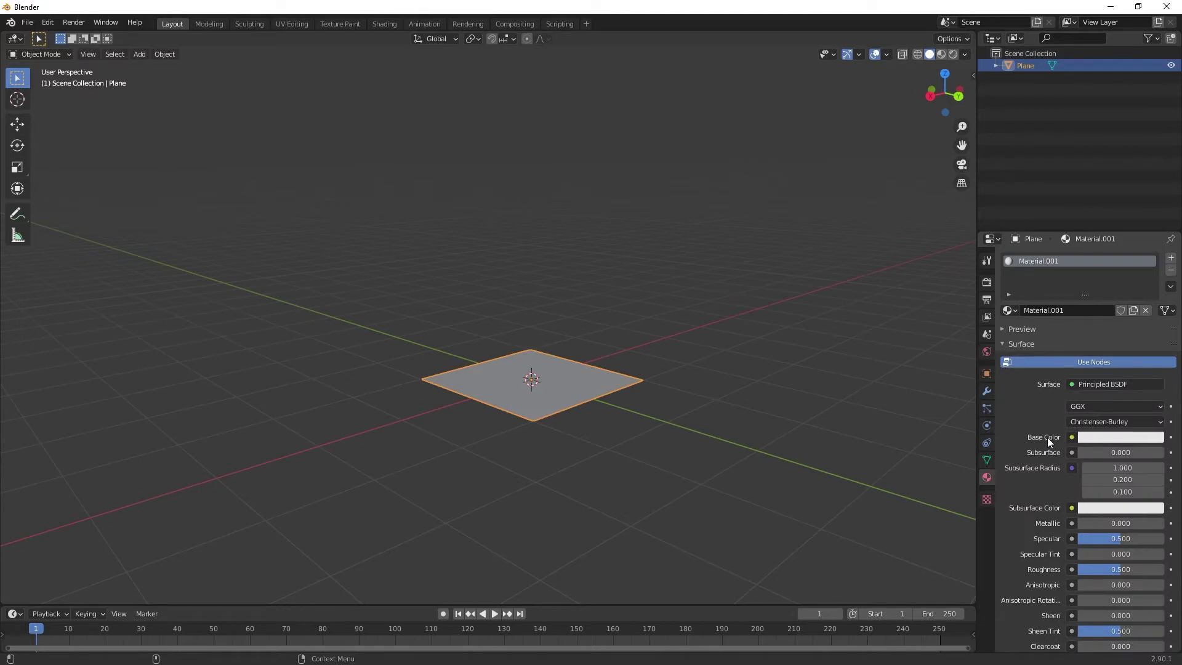
pyautogui.click(1072, 437)
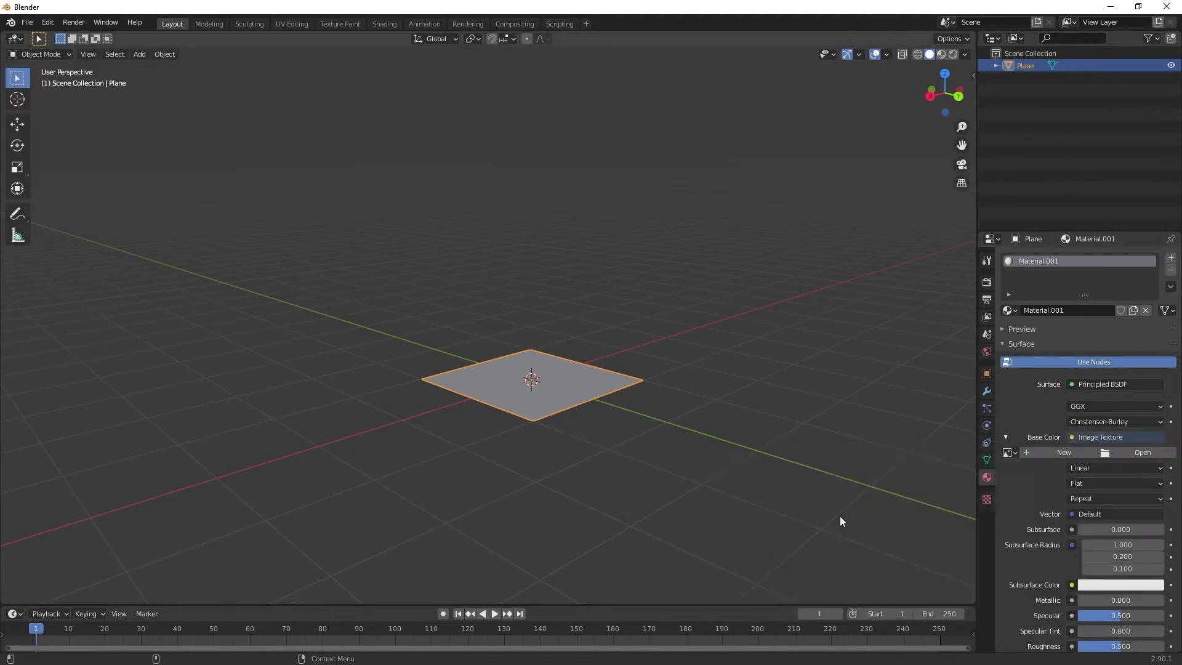
pyautogui.click(1123, 451)
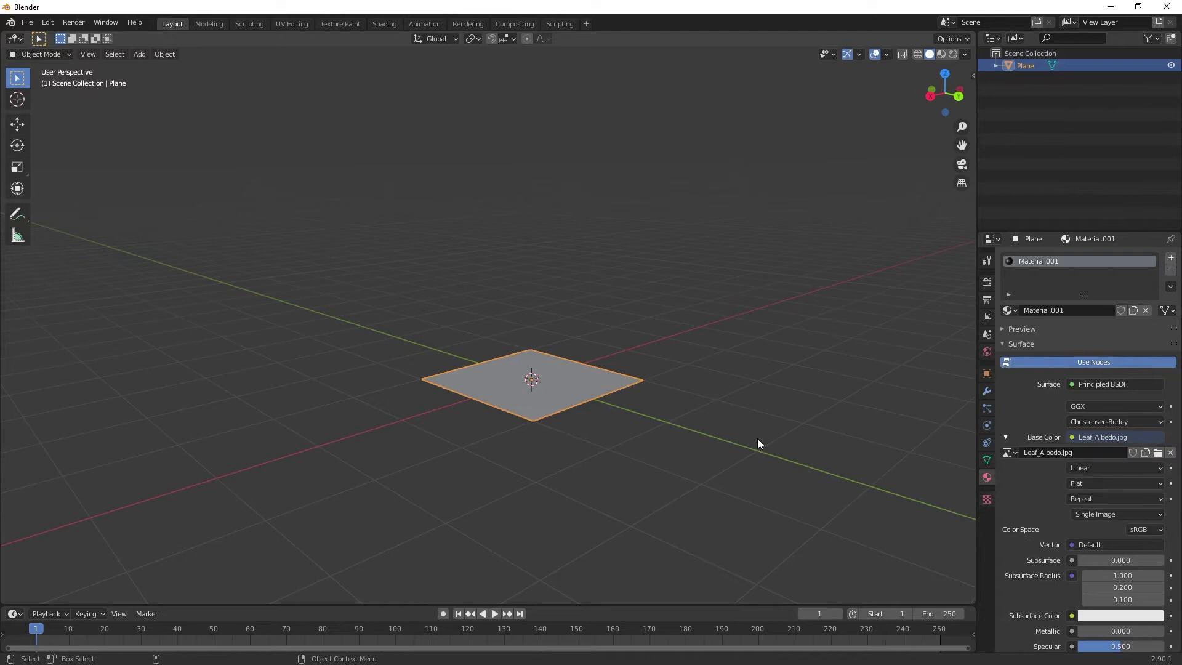
# Display the viewport in Material Preview shading and frame the selected plane so the whole fern texture can be seen from above
pyautogui.click(943, 54)
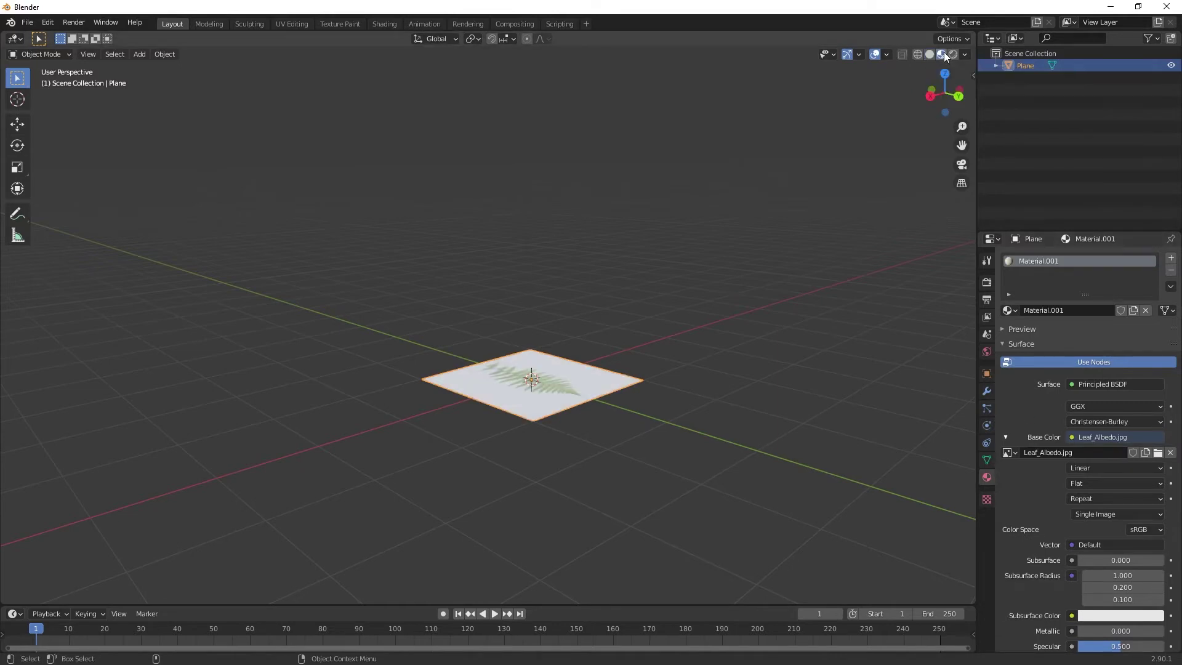
pyautogui.moveTo(518, 457); pyautogui.dragTo(623, 476)
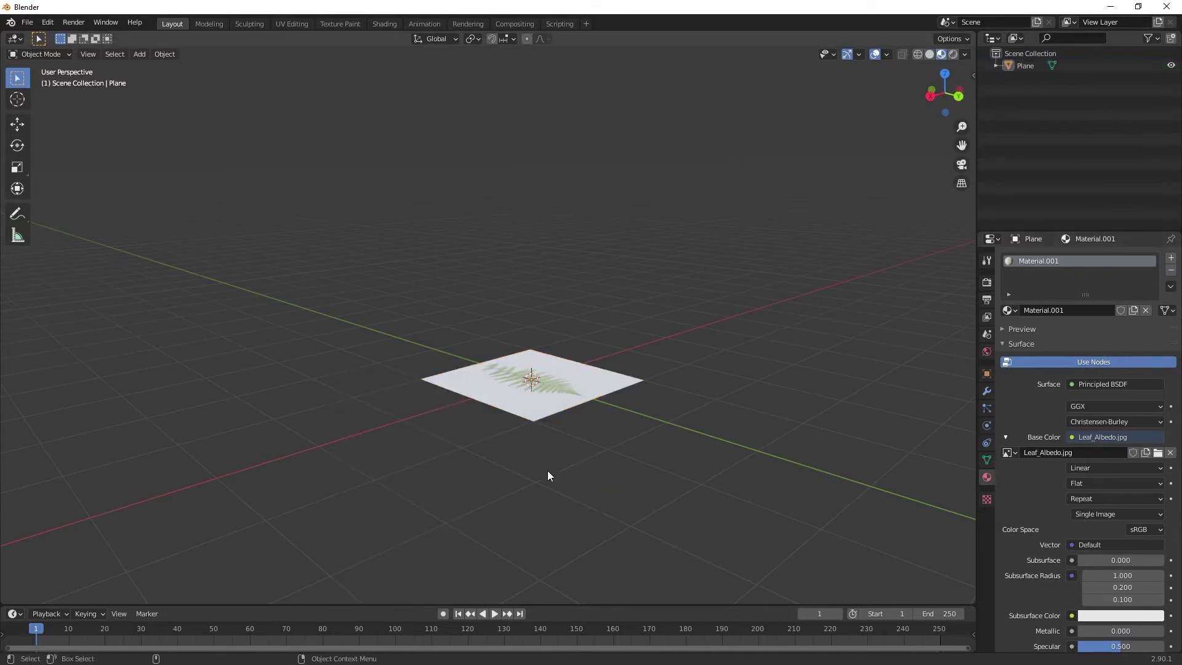
pyautogui.moveTo(548, 470); pyautogui.dragTo(397, 461, button='middle')
pyautogui.click(347, 460)
pyautogui.press('KP_Decimal')
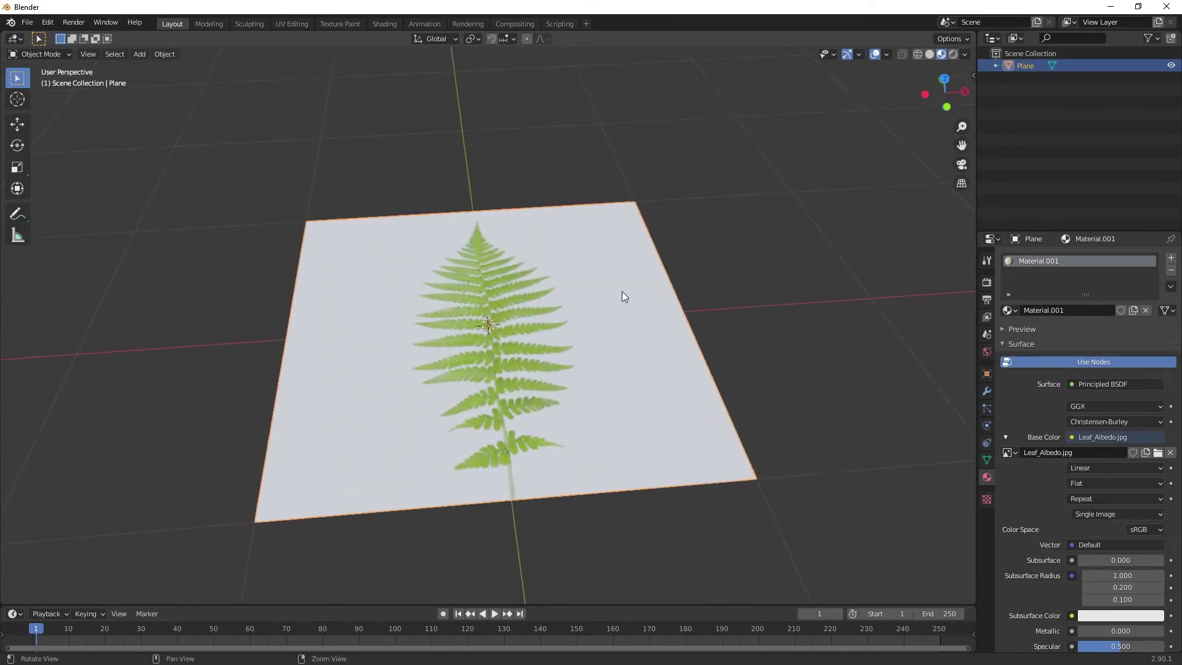
pyautogui.moveTo(622, 290); pyautogui.dragTo(556, 345, button='middle')
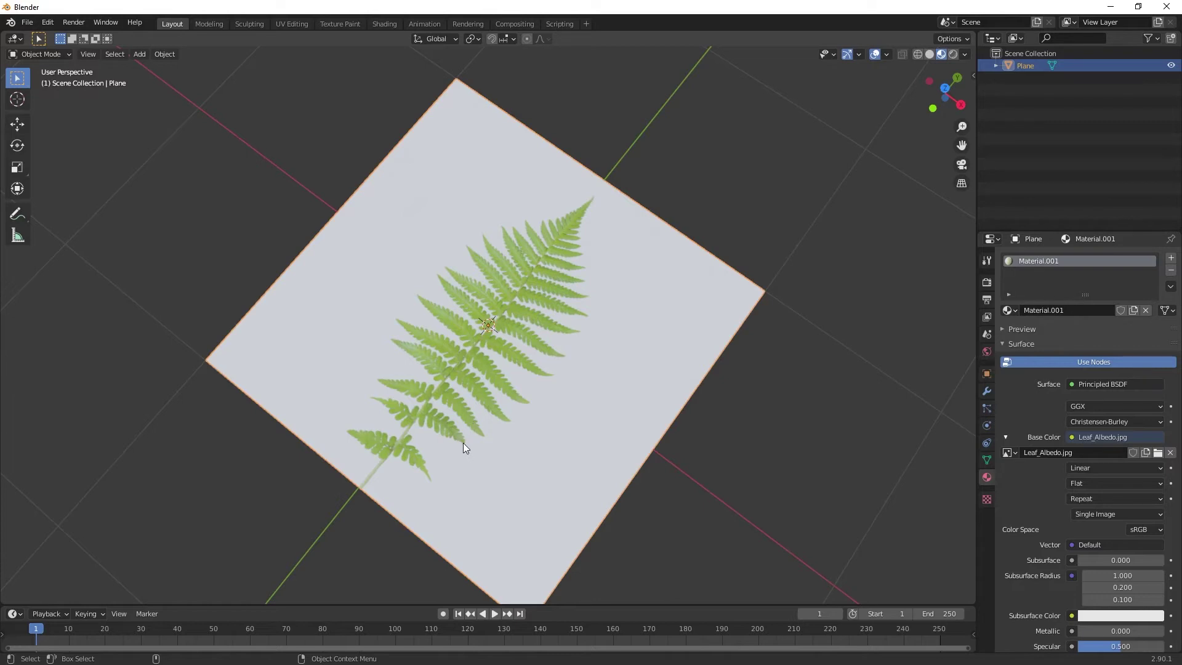
pyautogui.moveTo(422, 460); pyautogui.dragTo(465, 423, button='middle')
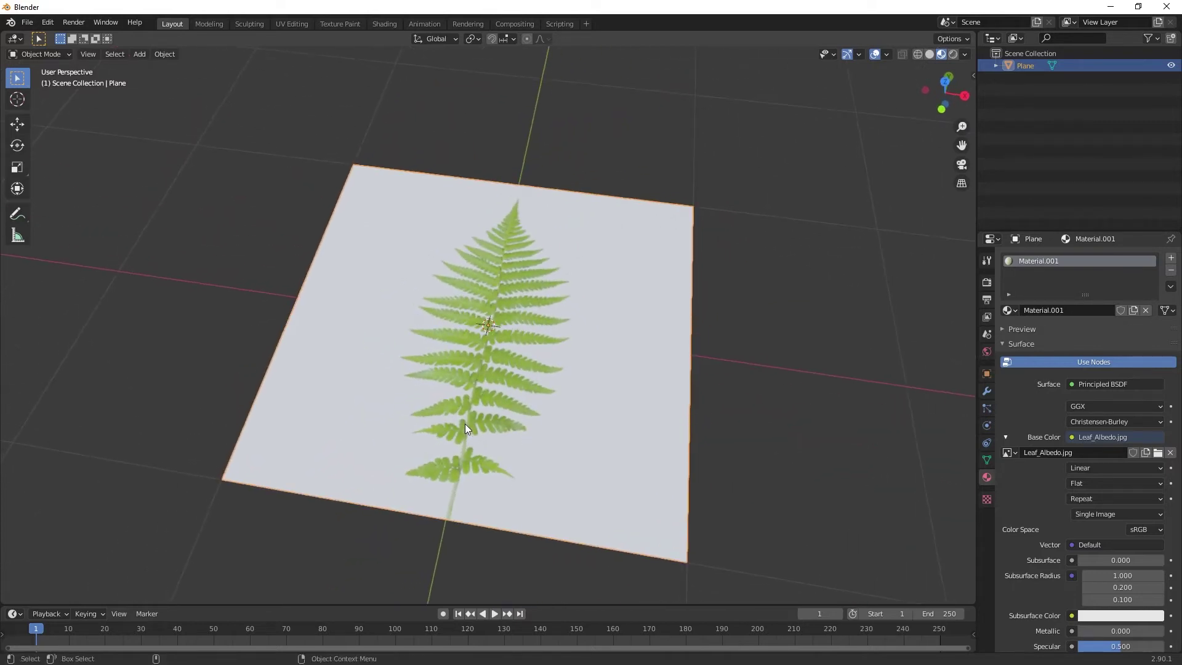
# In Edit Mode, cut a closed outline loosely around the fern with the Knife tool, reaching the plane's edges at tip and stem base
pyautogui.click(64, 53)
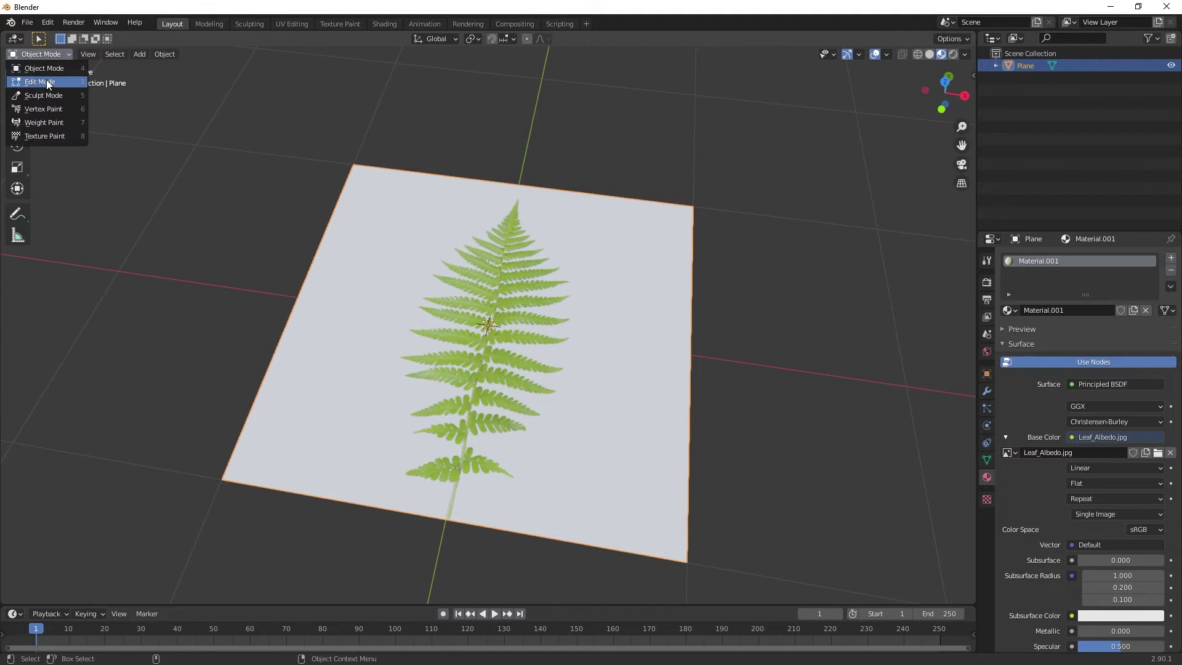
pyautogui.click(31, 81)
pyautogui.press('k')
pyautogui.click(474, 524)
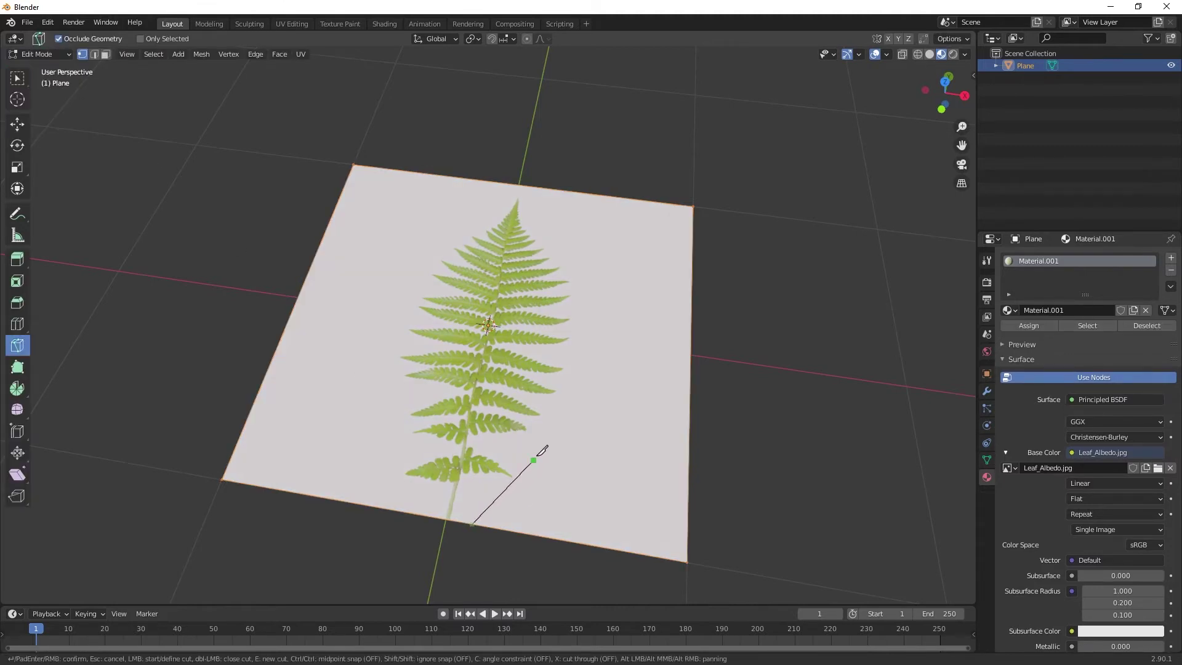
pyautogui.click(537, 476)
pyautogui.click(582, 376)
pyautogui.click(591, 303)
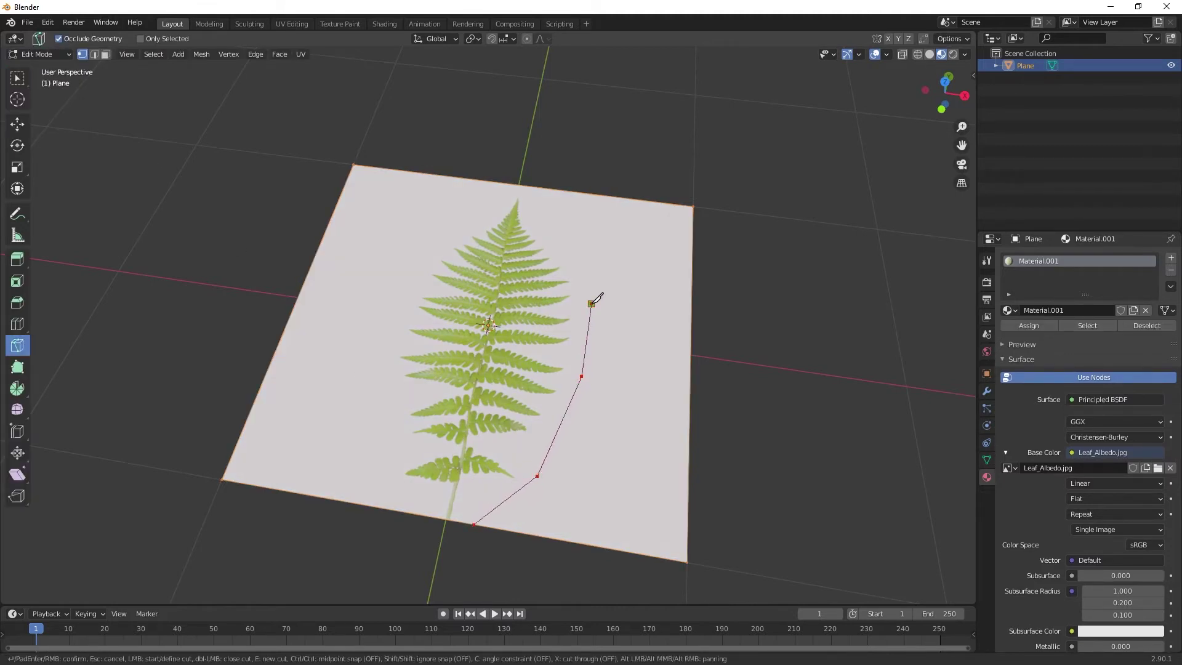
pyautogui.click(567, 237)
pyautogui.click(525, 185)
pyautogui.click(509, 184)
pyautogui.click(439, 240)
pyautogui.click(403, 291)
pyautogui.click(383, 377)
pyautogui.click(392, 468)
pyautogui.click(413, 514)
pyautogui.click(474, 525)
pyautogui.press('Return')
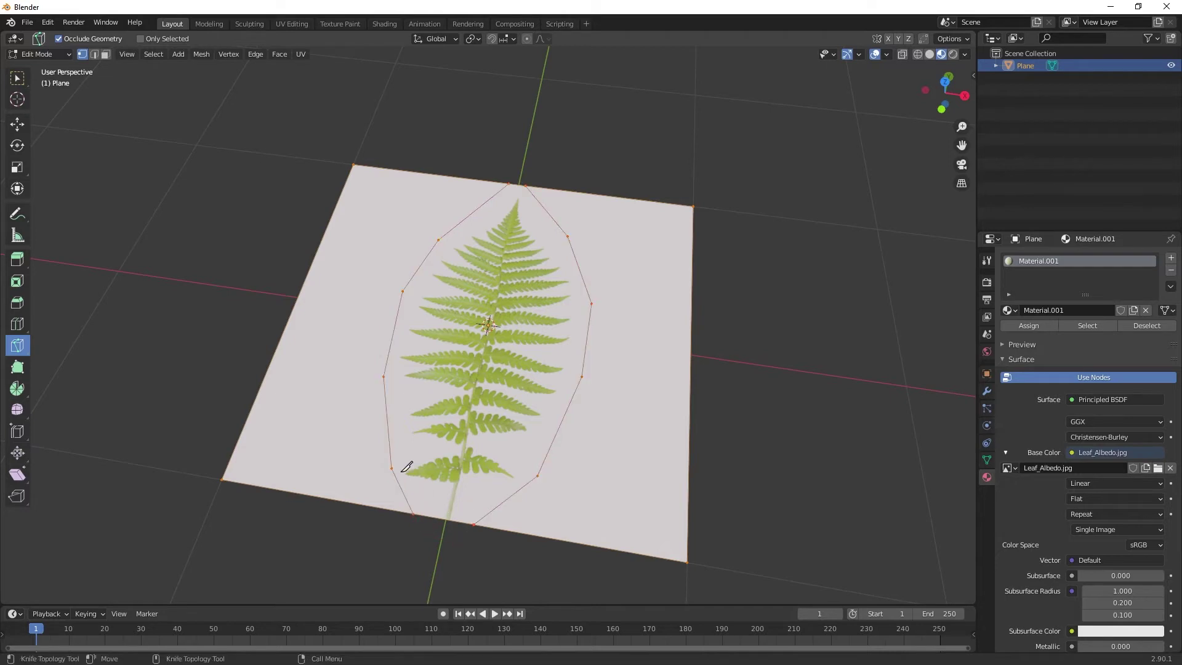
# Knife four crosswise cuts across the leaf, connecting the opposite outline vertices from the stem base up towards the tip
pyautogui.click(392, 468)
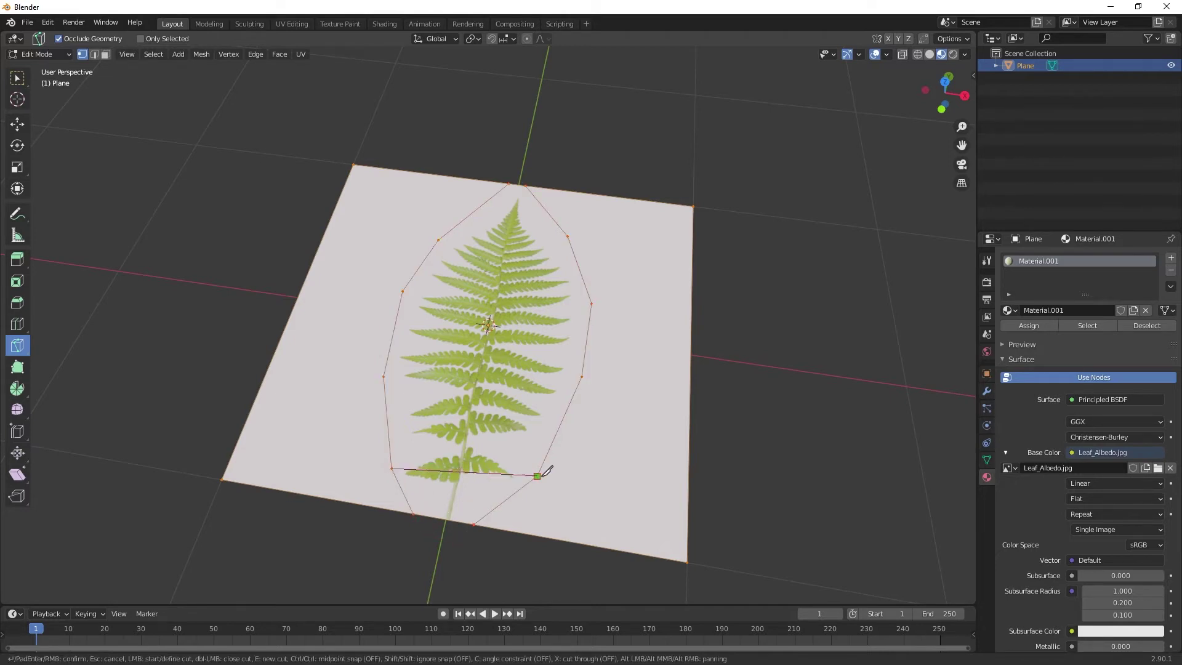
pyautogui.click(537, 476)
pyautogui.press('Return')
pyautogui.click(582, 376)
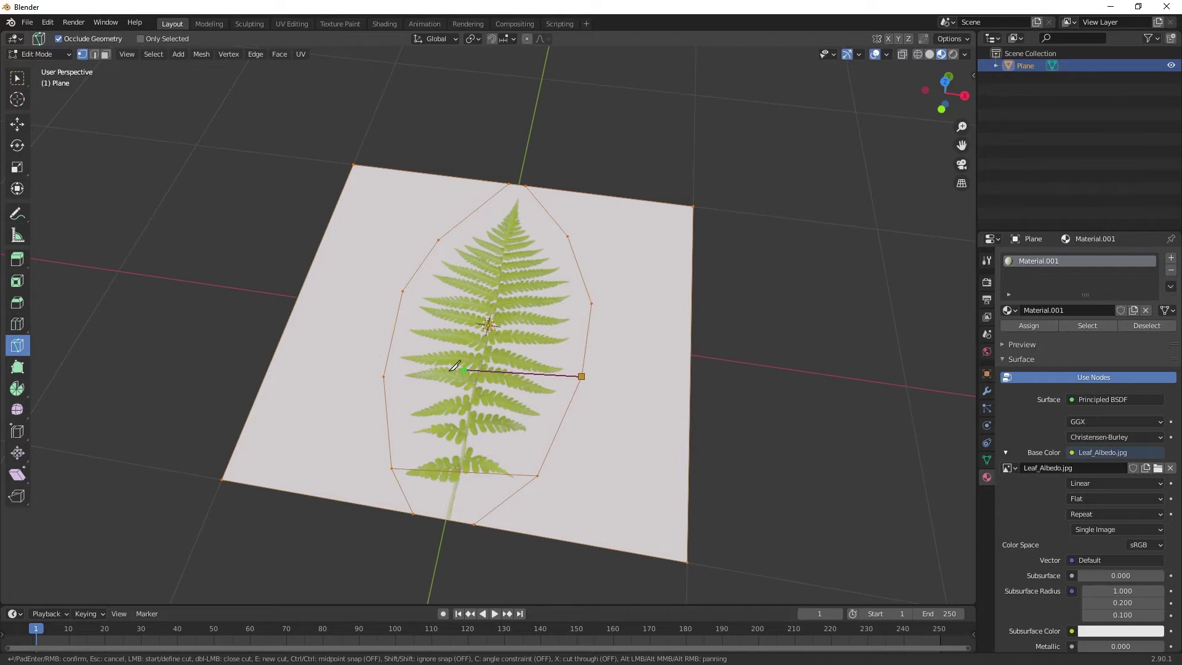
pyautogui.click(384, 376)
pyautogui.press('Return')
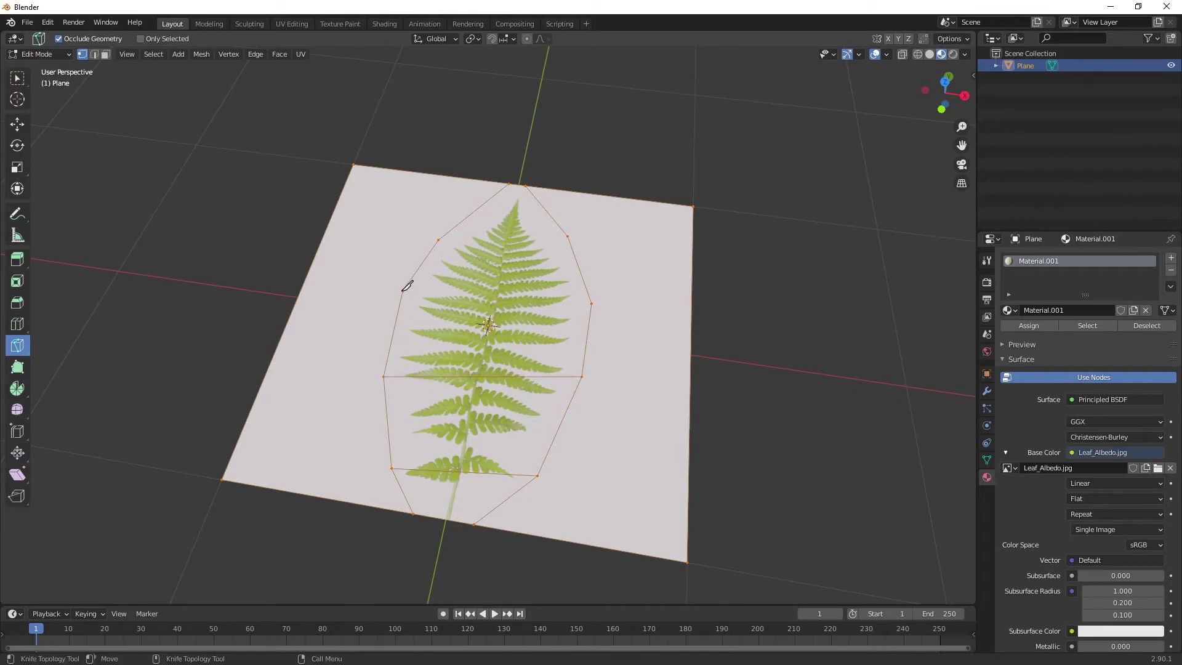
pyautogui.click(403, 291)
pyautogui.click(591, 304)
pyautogui.press('Return')
pyautogui.click(567, 236)
pyautogui.click(438, 240)
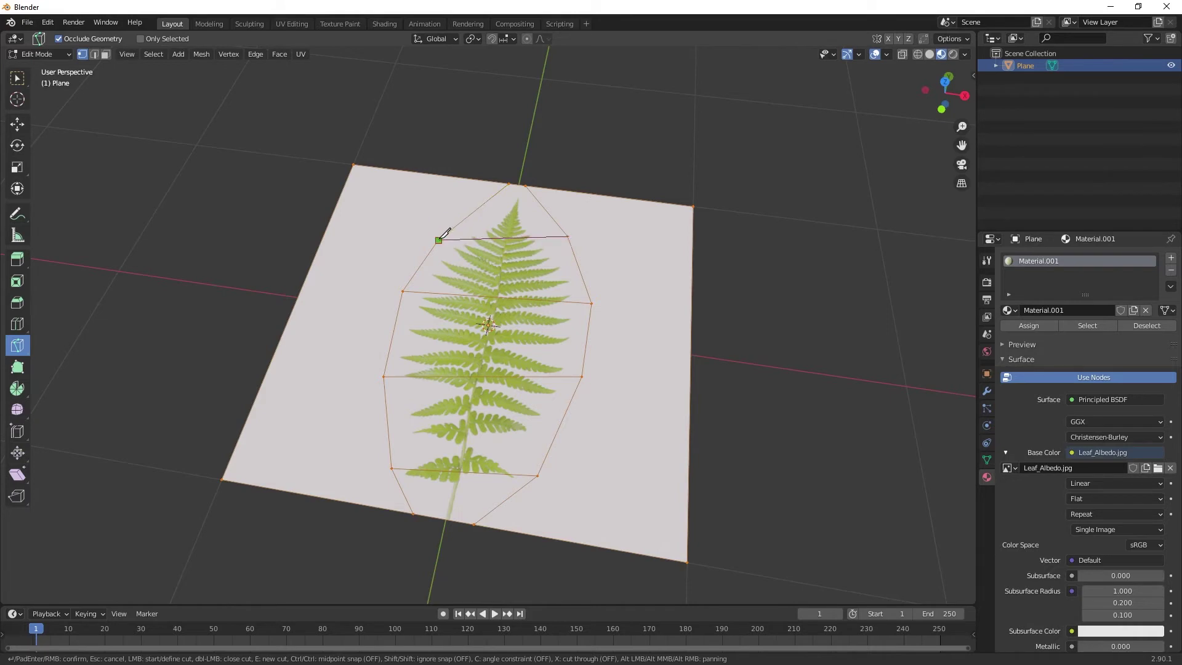
pyautogui.press('Return')
# Knife a lengthwise cut along the fern's central stem from the tip edge to the base edge
pyautogui.click(519, 183)
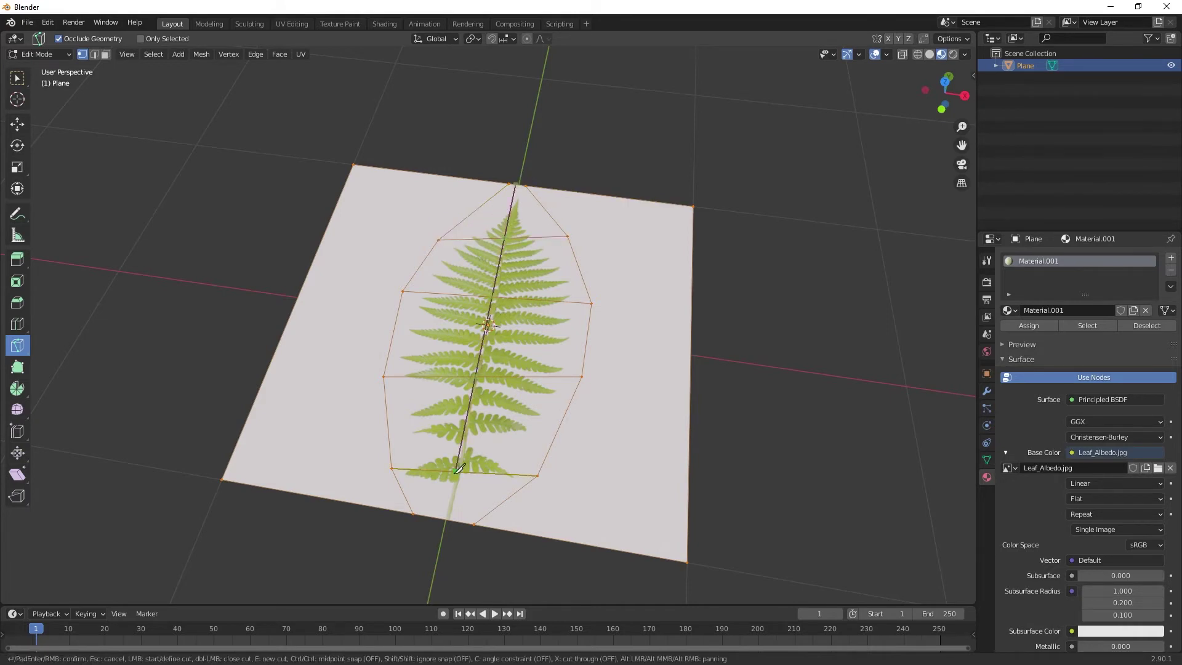
pyautogui.click(448, 527)
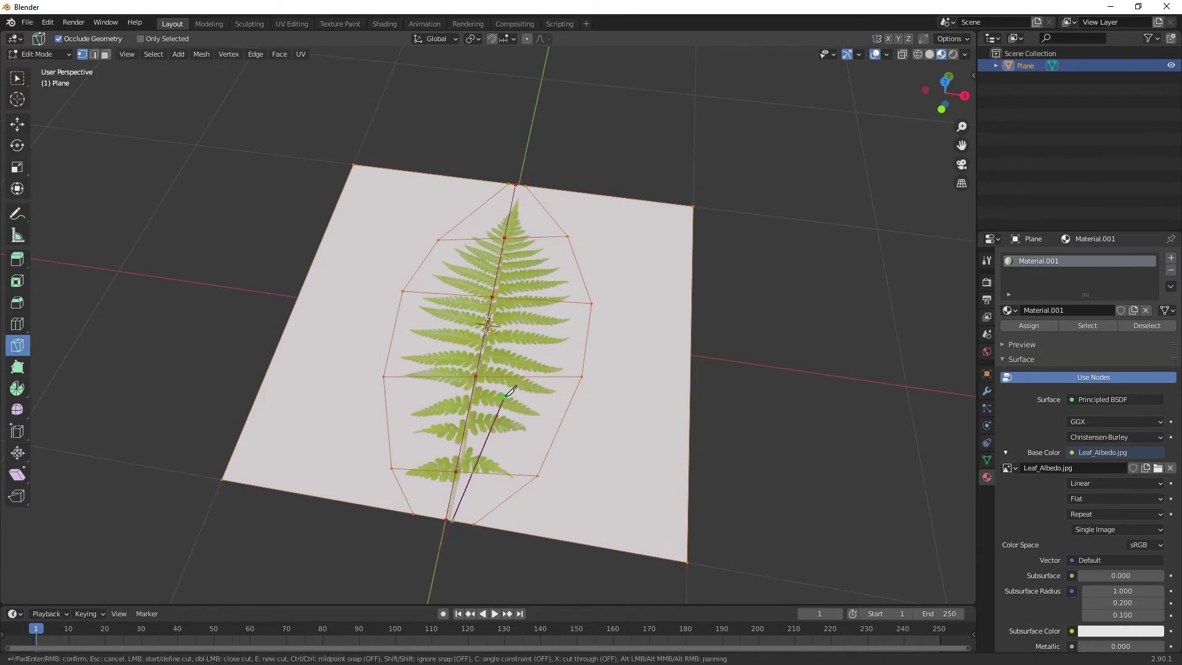
pyautogui.press('Return')
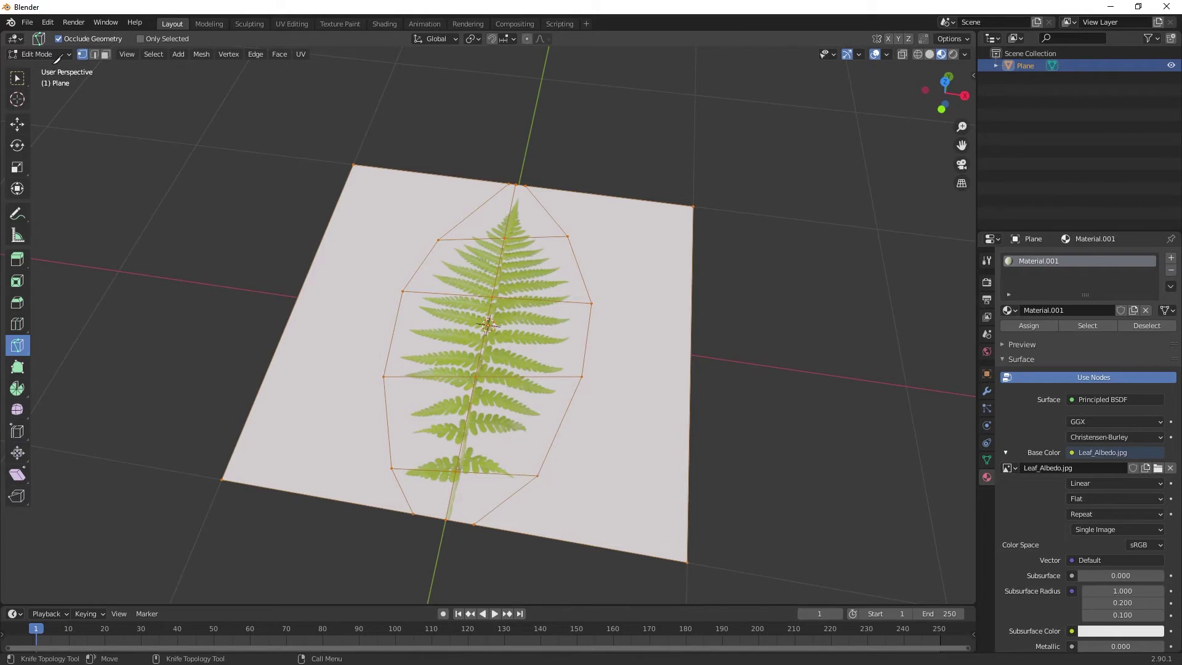
# Delete the two plane faces outside the leaf outline, using face selection, and check the remaining leaf mesh from a low angle
pyautogui.click(103, 56)
pyautogui.hotkey('shift', 'space')
pyautogui.press('g')
pyautogui.click(369, 217)
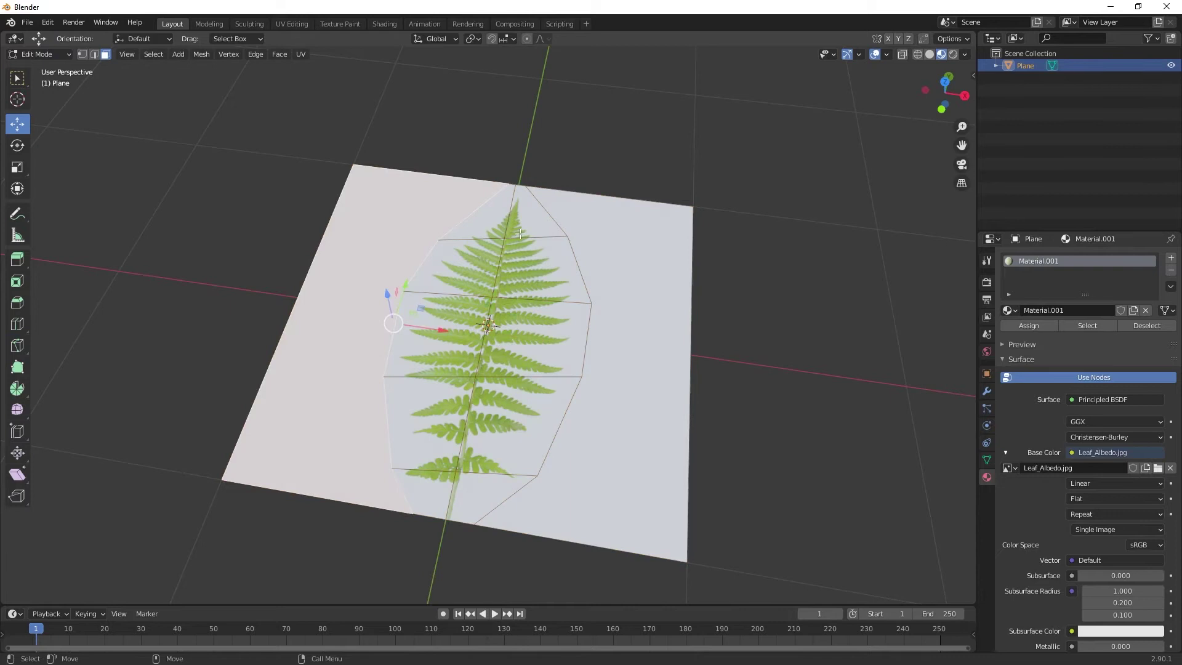
pyautogui.keyDown('shift'); pyautogui.click(641, 233); pyautogui.keyUp('shift')
pyautogui.press('x')
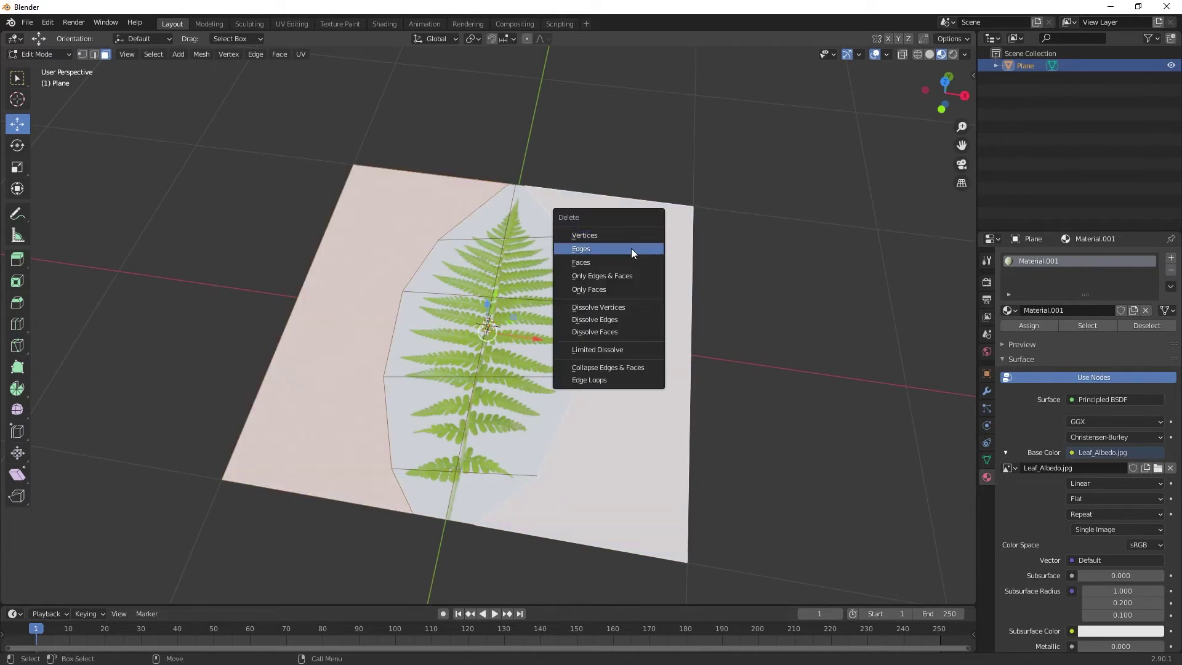
pyautogui.click(635, 261)
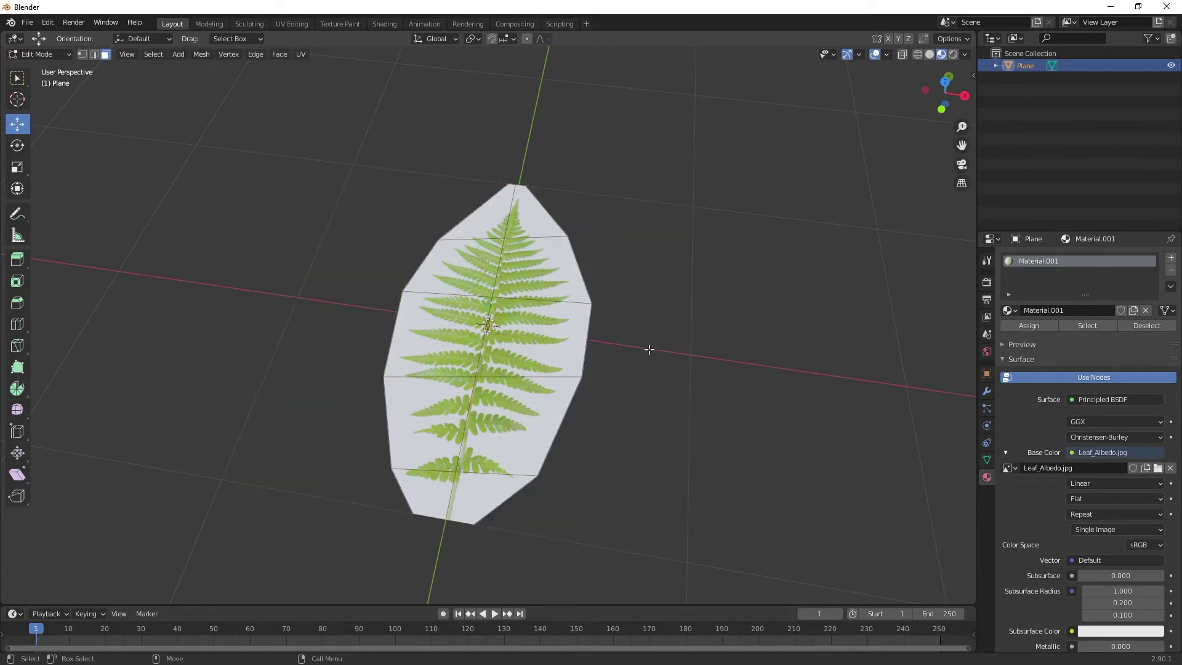
pyautogui.moveTo(649, 351); pyautogui.dragTo(521, 362, button='middle')
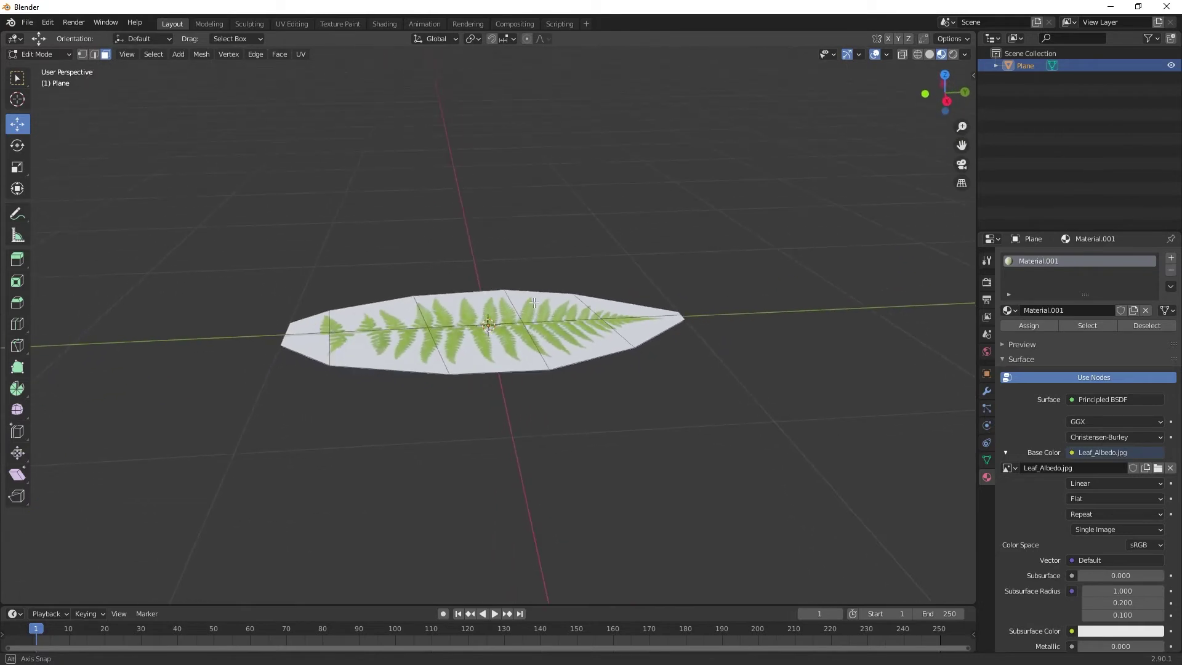
pyautogui.scroll(2, 469, 332)
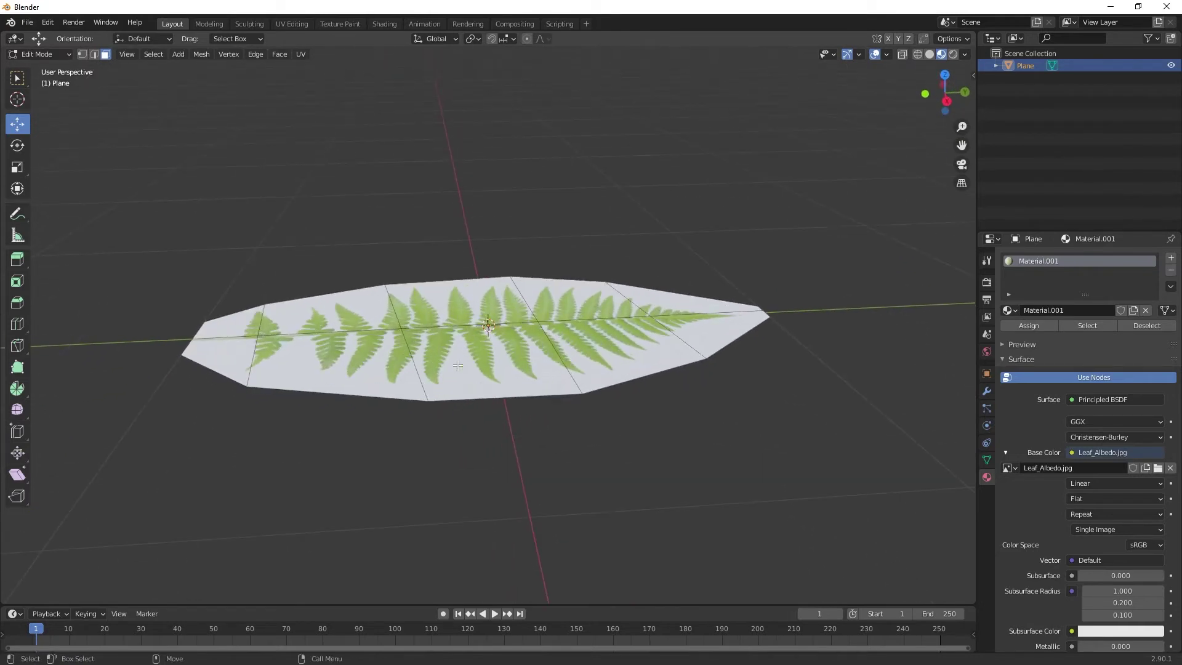
# Raise the two middle vertices of the leaf's central stem vertically in vertex selection mode
pyautogui.moveTo(277, 274); pyautogui.dragTo(309, 279, button='middle')
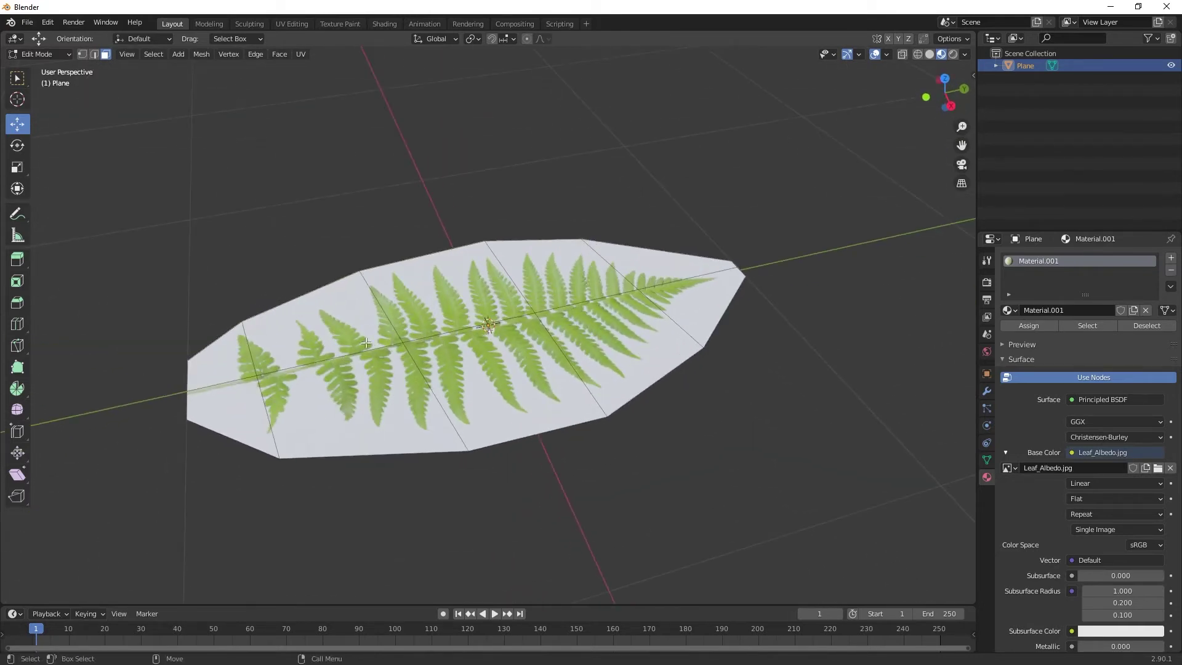
pyautogui.moveTo(625, 300); pyautogui.dragTo(588, 308, button='middle')
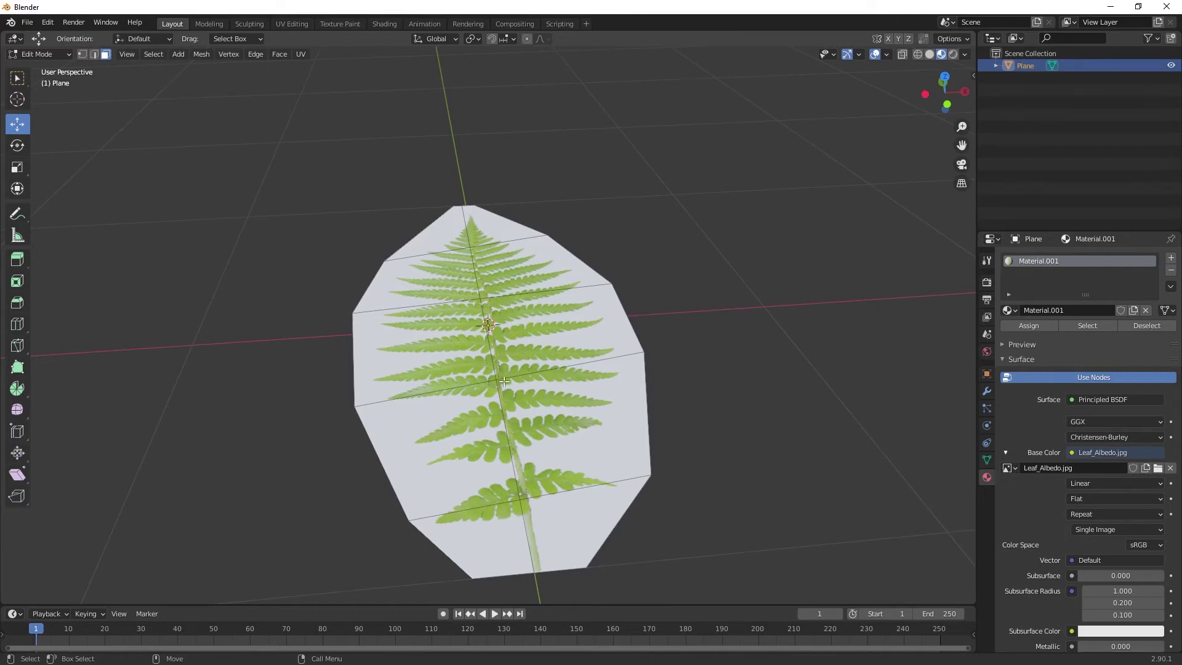
pyautogui.moveTo(505, 382); pyautogui.dragTo(399, 341, button='middle')
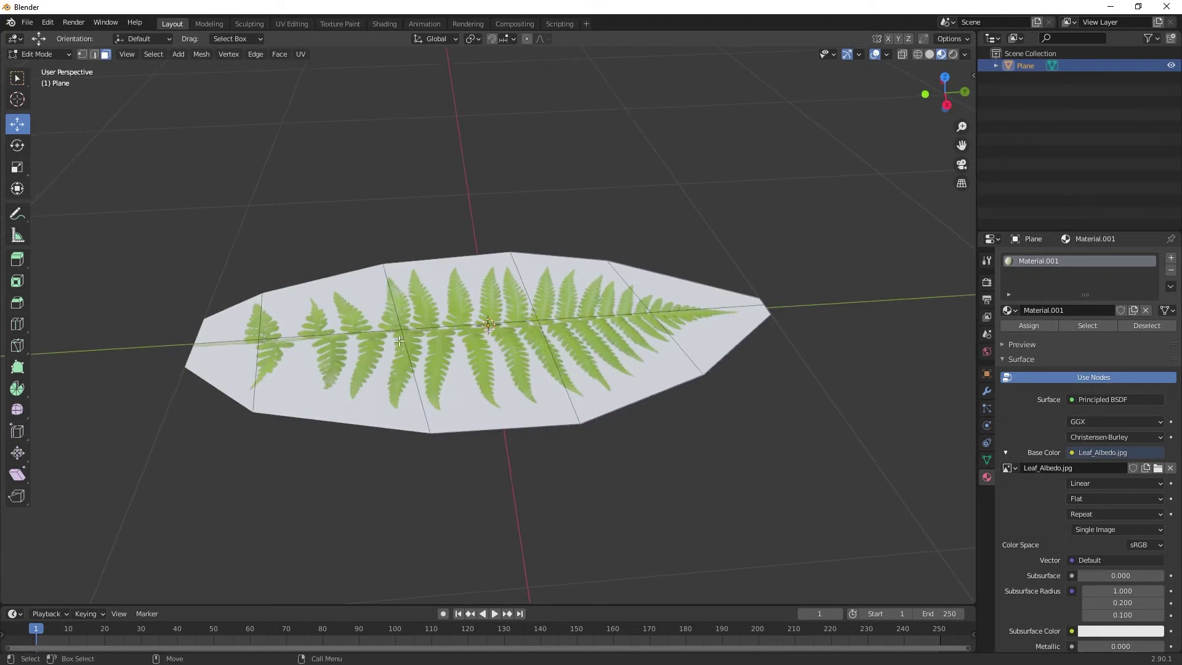
pyautogui.click(81, 54)
pyautogui.click(403, 327)
pyautogui.keyDown('shift'); pyautogui.click(541, 317); pyautogui.keyUp('shift')
pyautogui.moveTo(465, 286); pyautogui.dragTo(466, 246)
pyautogui.press('c')
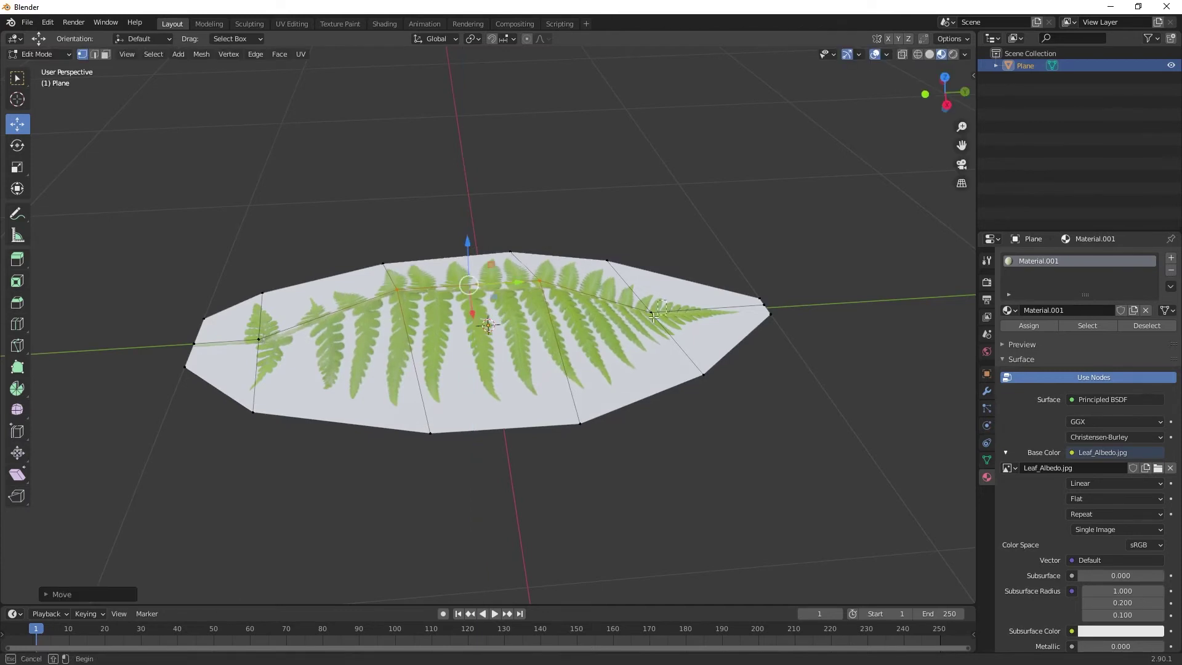
pyautogui.press('Escape')
# Raise the central stem vertex near the leaf tip and the one near the stem base
pyautogui.click(651, 312)
pyautogui.moveTo(661, 274); pyautogui.dragTo(673, 253)
pyautogui.moveTo(672, 252); pyautogui.dragTo(542, 315, button='middle')
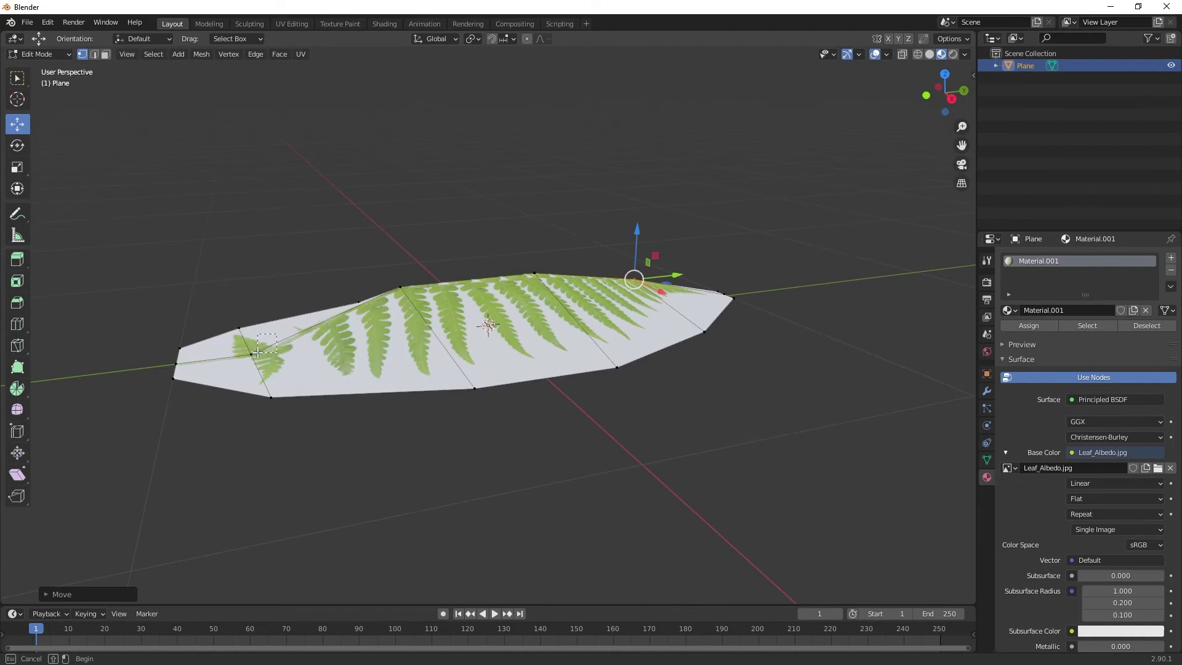
pyautogui.click(239, 367)
pyautogui.moveTo(256, 302); pyautogui.dragTo(251, 280)
pyautogui.moveTo(251, 281); pyautogui.dragTo(548, 327, button='middle')
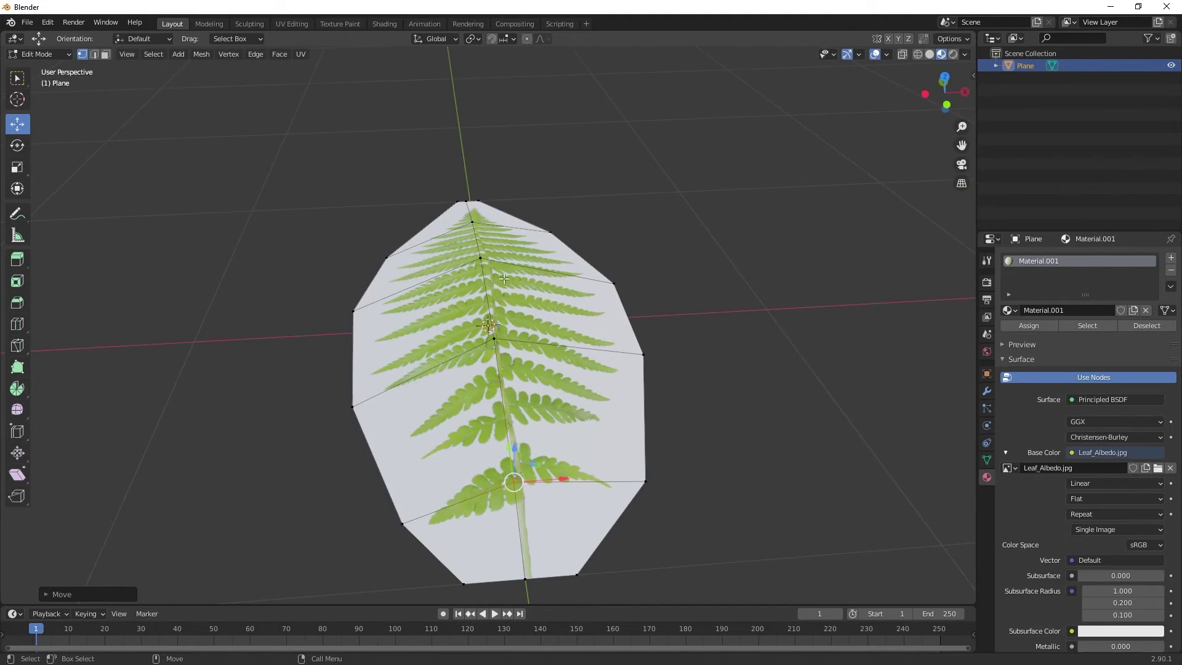
# Lift three central stem vertices together, leaving out the one in the lower middle, and raise that one separately to arch the leaf
pyautogui.moveTo(495, 242); pyautogui.dragTo(581, 274, button='middle')
pyautogui.keyDown('shift'); pyautogui.click(531, 269); pyautogui.keyUp('shift')
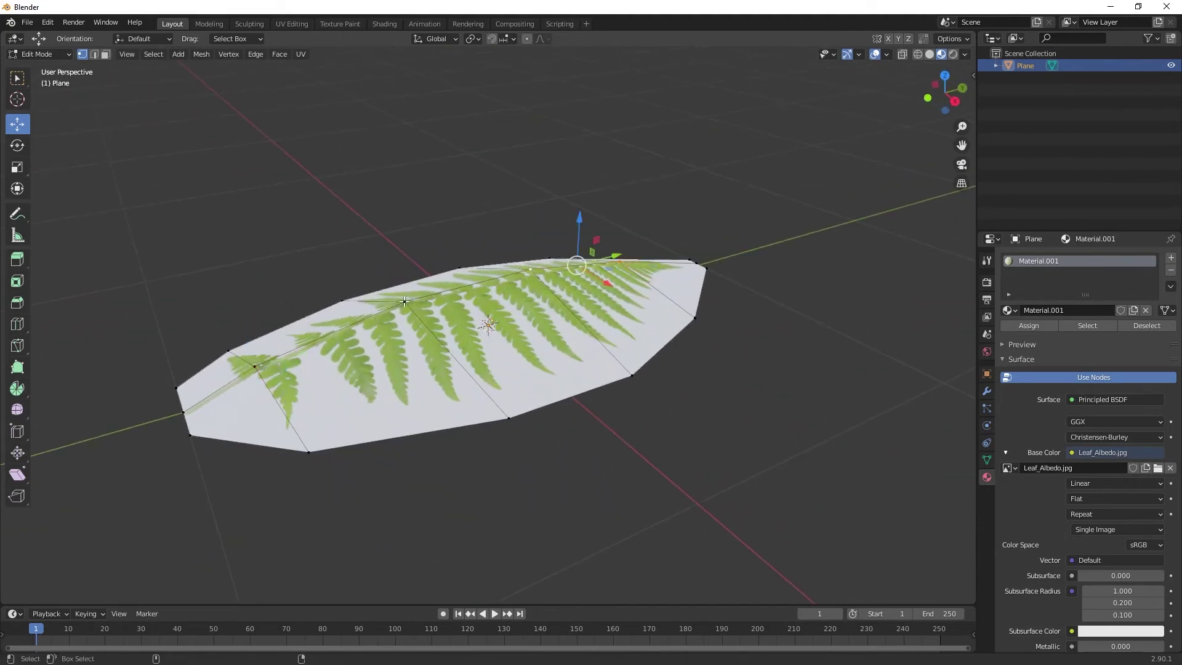
pyautogui.keyDown('shift'); pyautogui.click(257, 367); pyautogui.keyUp('shift')
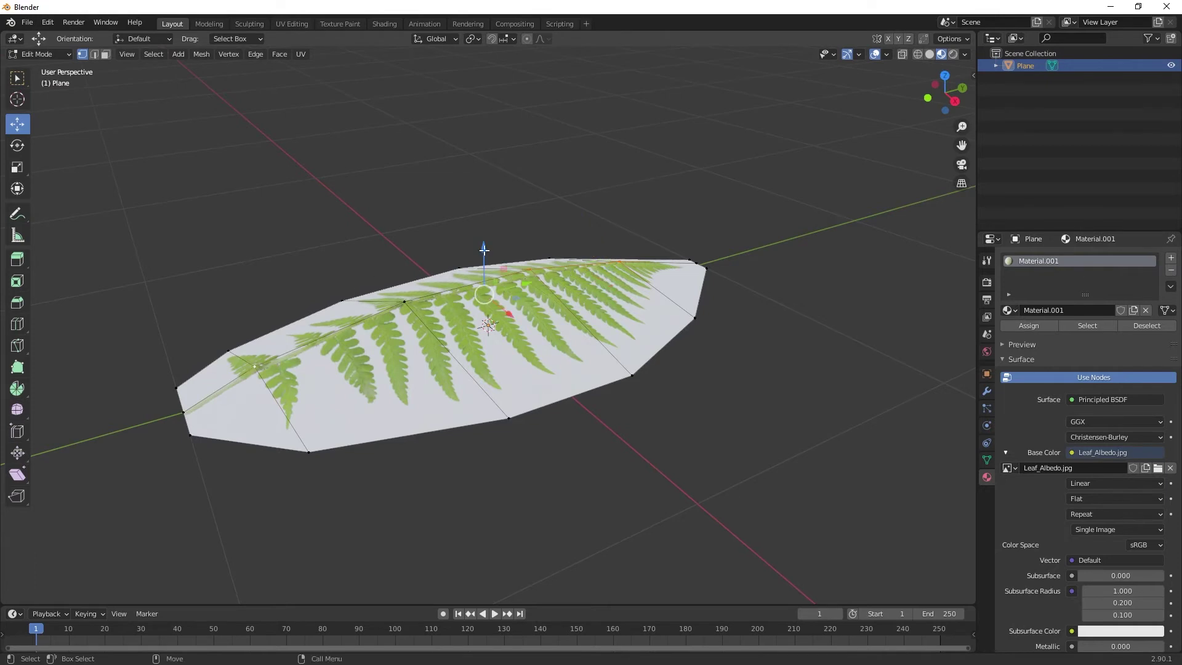
pyautogui.moveTo(484, 250); pyautogui.dragTo(483, 229)
pyautogui.click(404, 302)
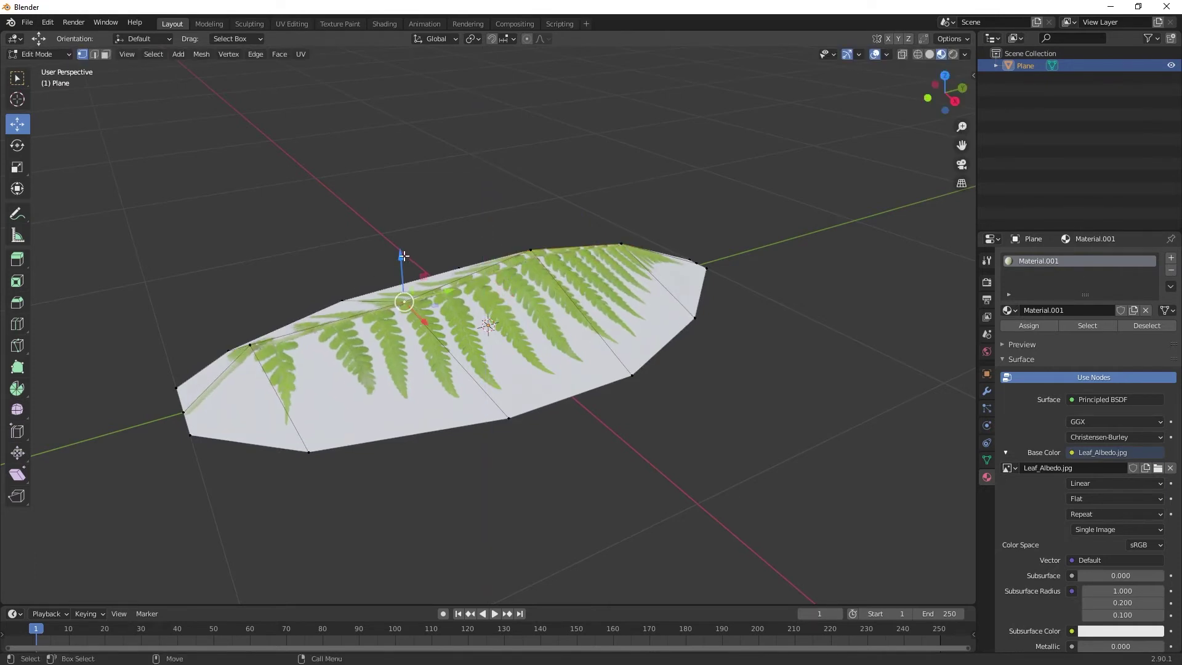
pyautogui.moveTo(403, 255); pyautogui.dragTo(404, 221)
pyautogui.moveTo(404, 222); pyautogui.dragTo(468, 317, button='middle')
# Select the lengthwise edge loop along the central stem and bevel it to round the leaf's ridge
pyautogui.click(93, 54)
pyautogui.keyDown('alt'); pyautogui.click(367, 468); pyautogui.keyUp('alt')
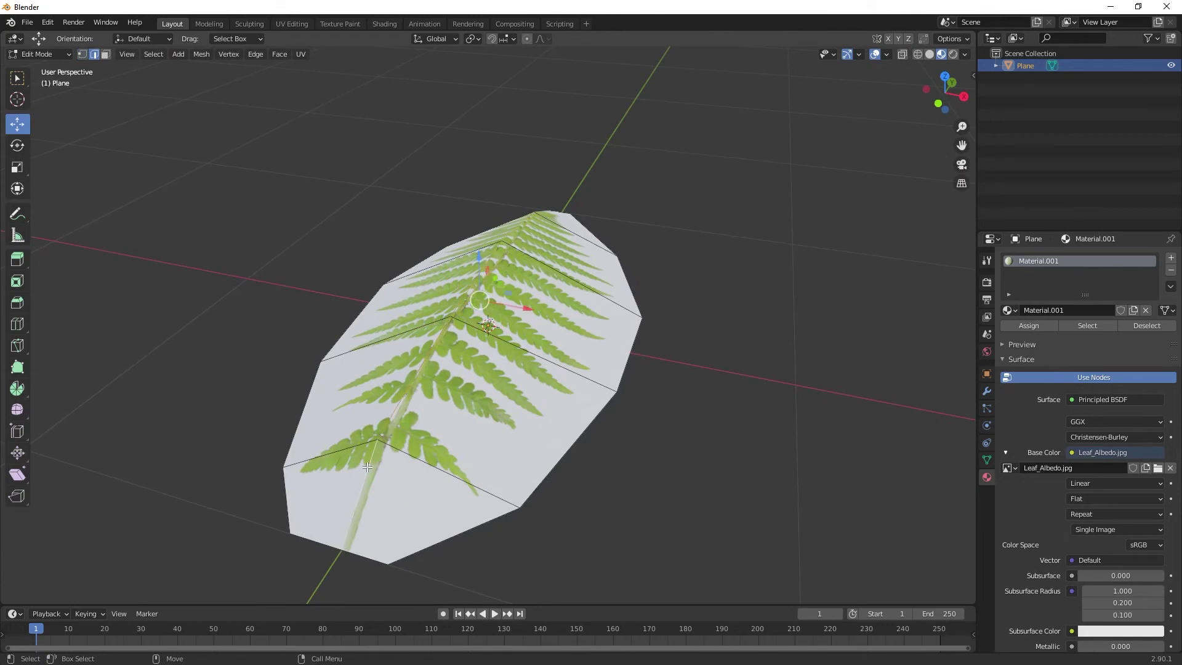
pyautogui.click(18, 302)
pyautogui.moveTo(477, 241); pyautogui.dragTo(532, 250)
pyautogui.click(17, 124)
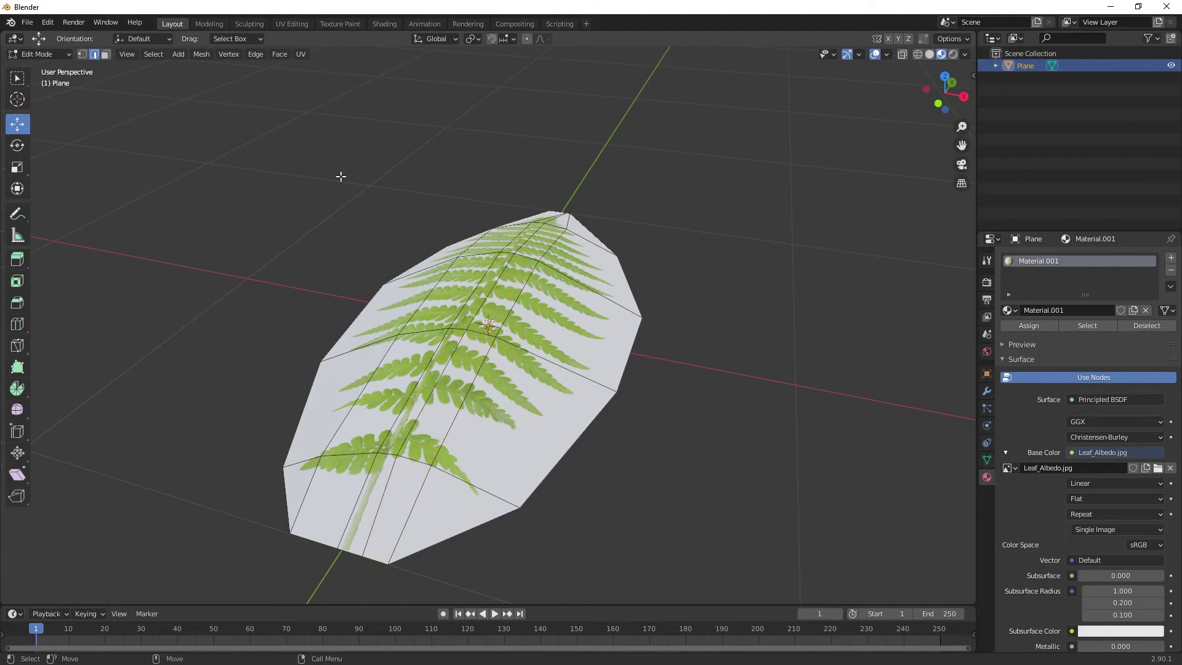
pyautogui.moveTo(338, 177); pyautogui.dragTo(602, 281, button='middle')
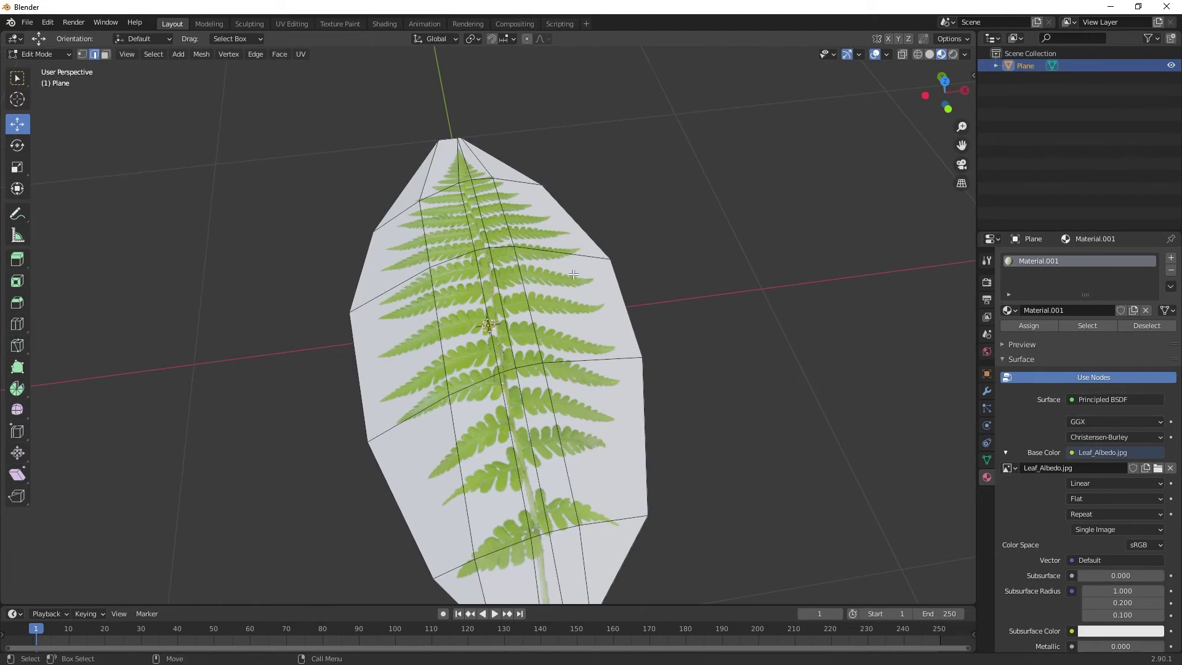
# Check the leaf in Object Mode, apply Shade Smooth to all its faces in Edit Mode, and return to Object Mode
pyautogui.click(34, 56)
pyautogui.click(35, 66)
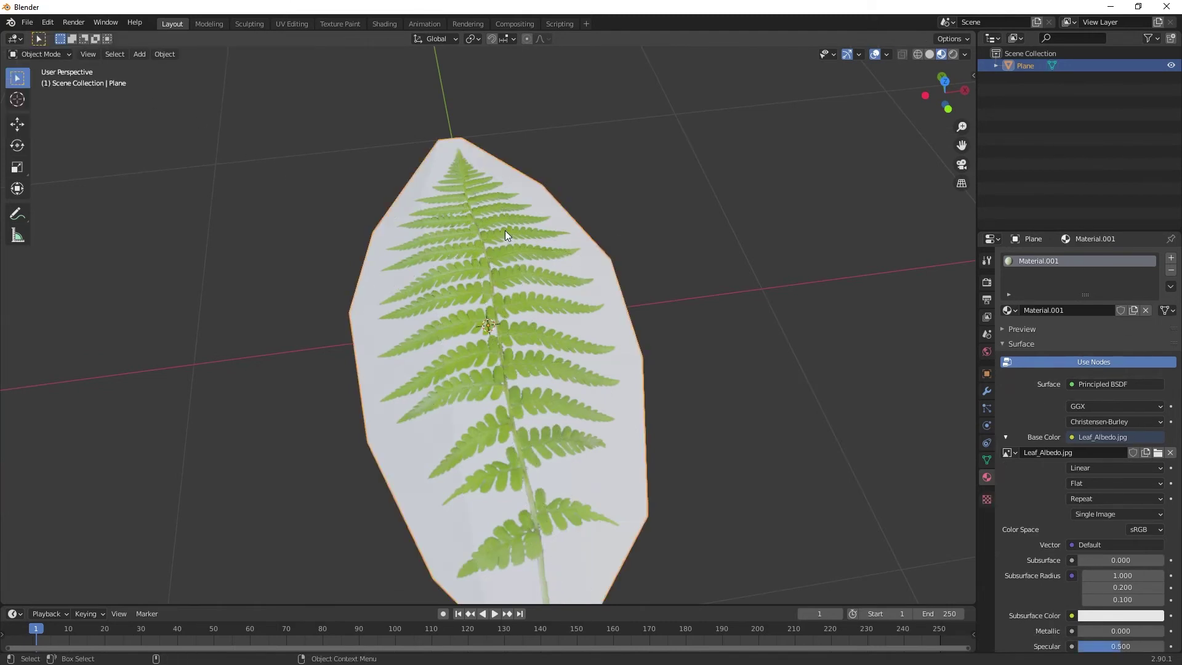
pyautogui.click(53, 55)
pyautogui.click(47, 80)
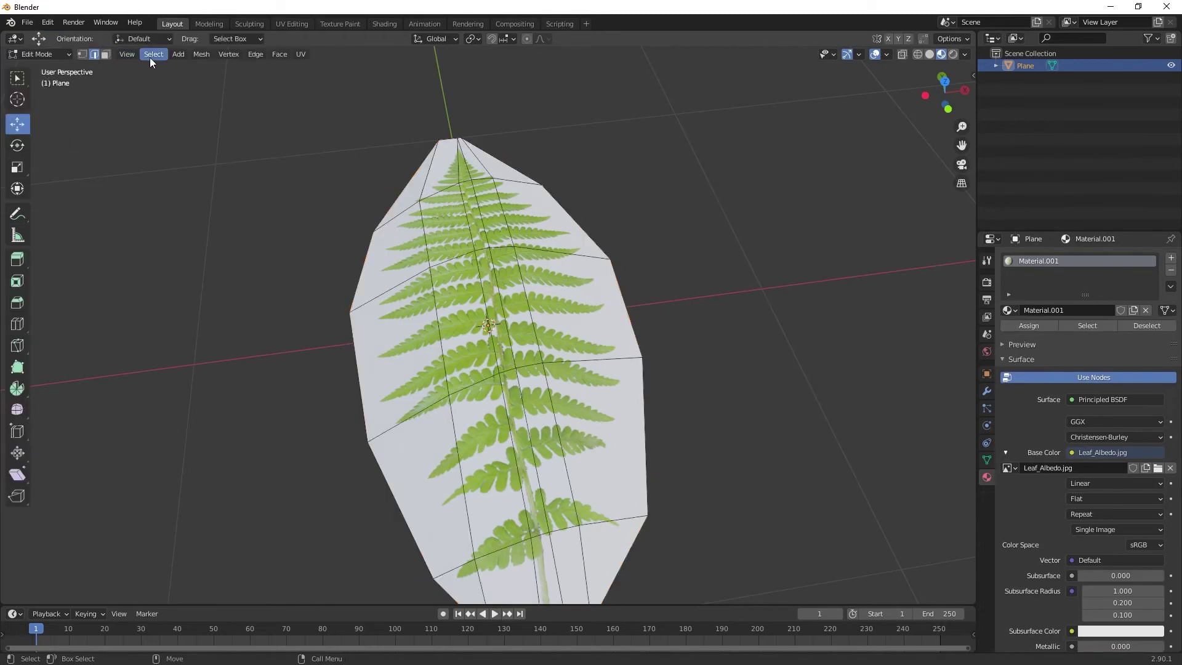
pyautogui.click(105, 54)
pyautogui.press('a')
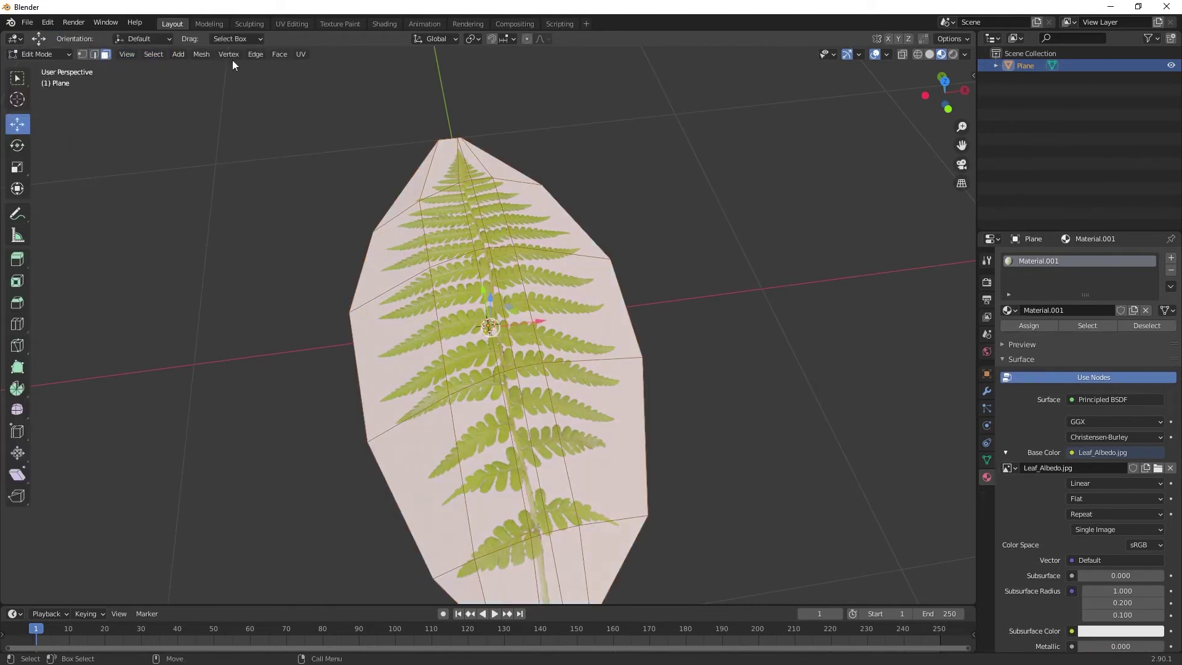
pyautogui.click(278, 54)
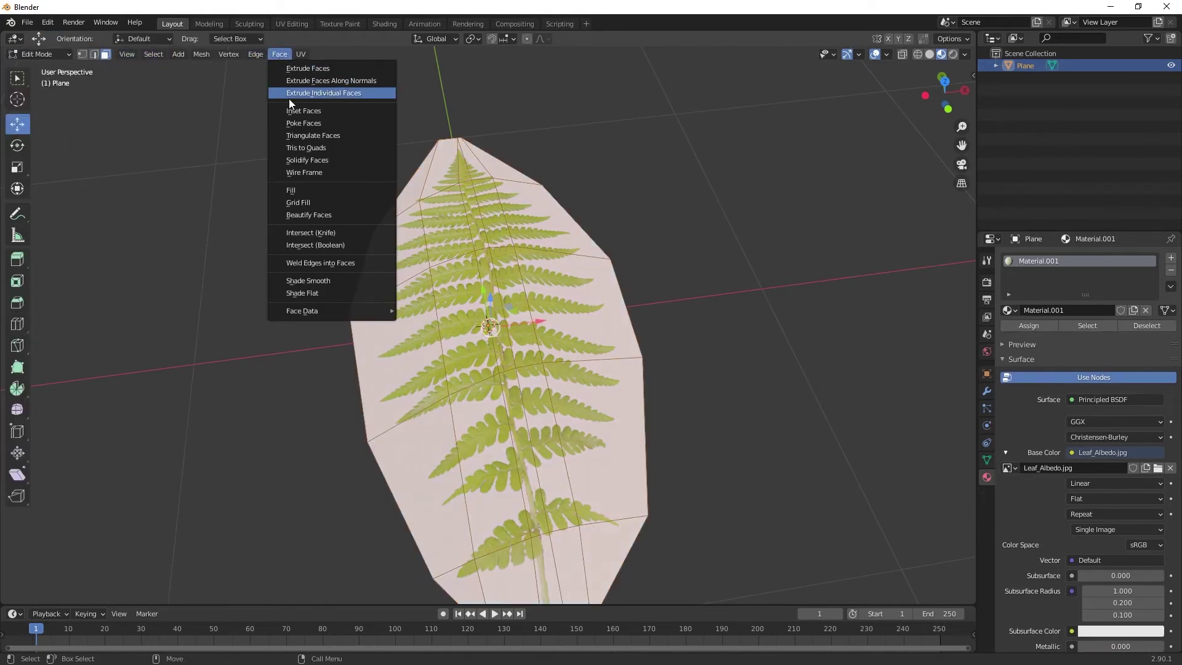
pyautogui.click(317, 280)
pyautogui.click(53, 56)
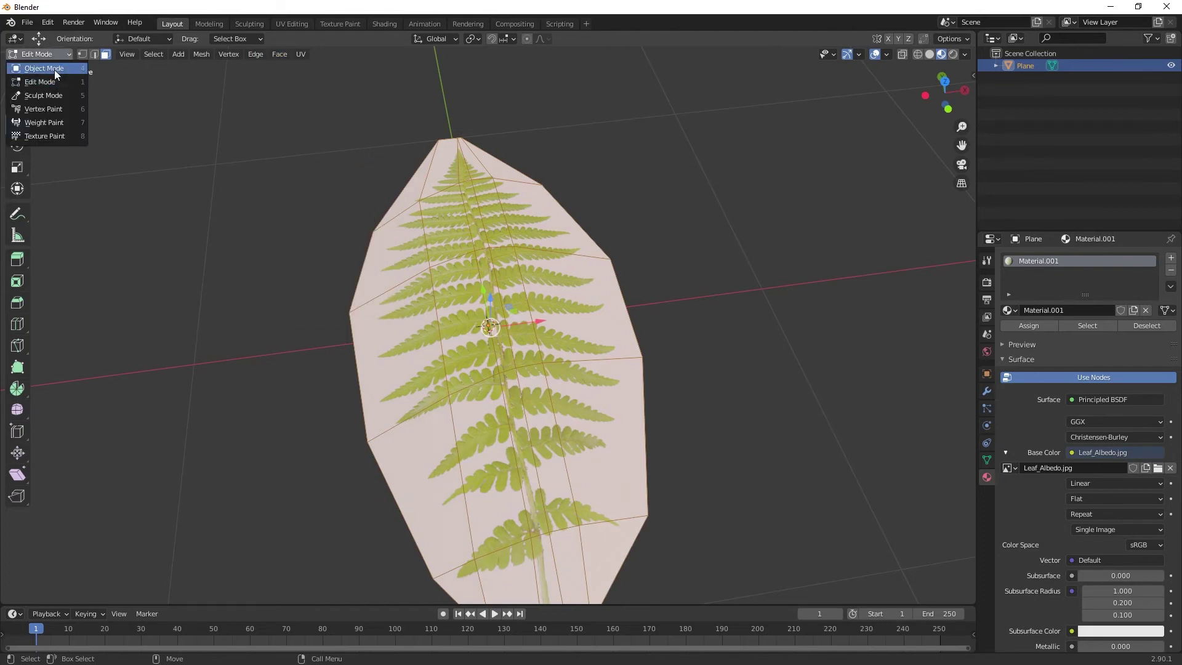
pyautogui.click(55, 69)
# Export the leaf mesh in Wavefront (.obj) format
pyautogui.moveTo(301, 284); pyautogui.dragTo(314, 228, button='middle')
pyautogui.click(27, 23)
pyautogui.moveTo(76, 200)
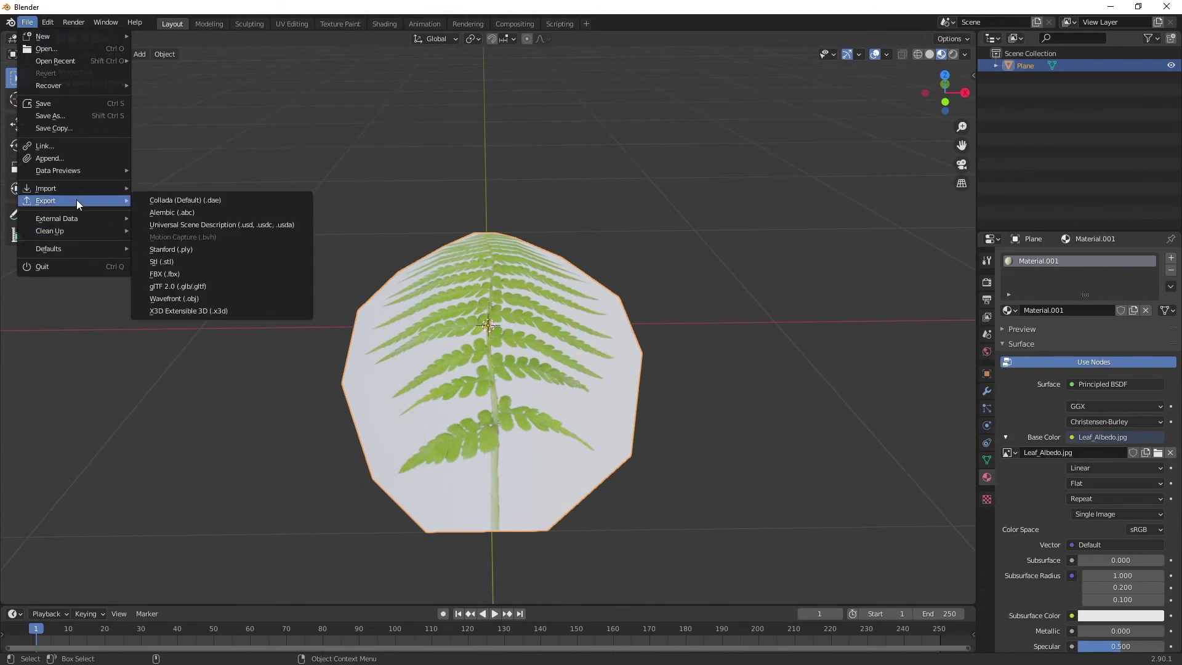
pyautogui.click(196, 300)
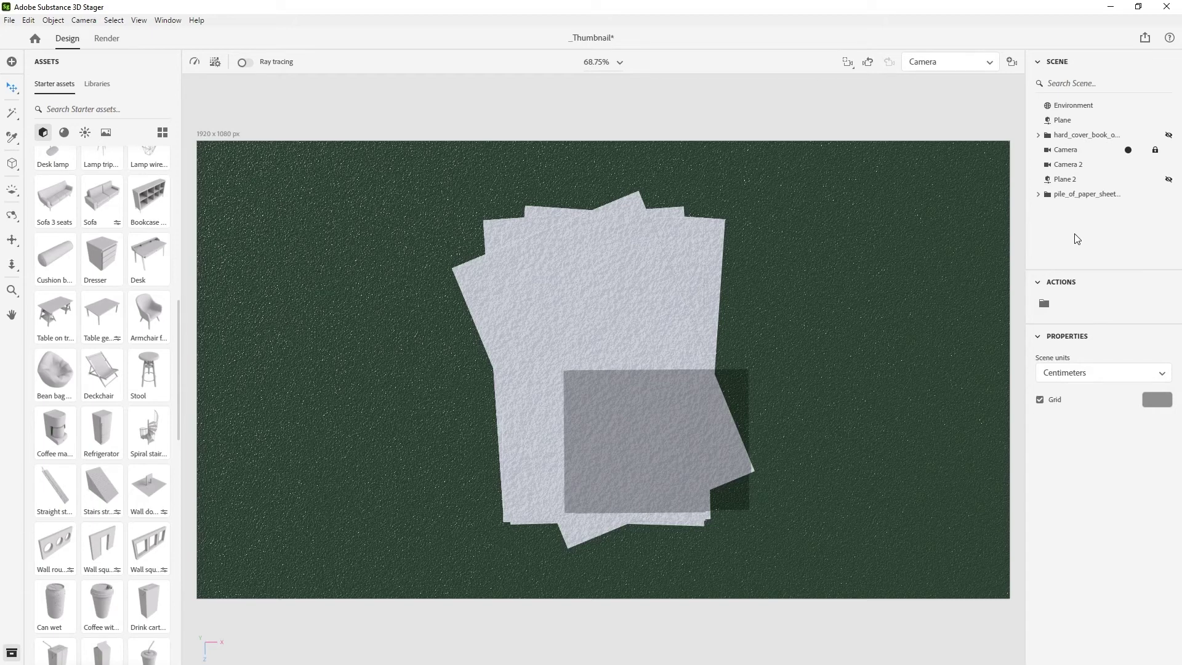
# In Substance 3D Stager, switch to Camera 2 and frame the whole green plane with the paper pile
pyautogui.click(1128, 164)
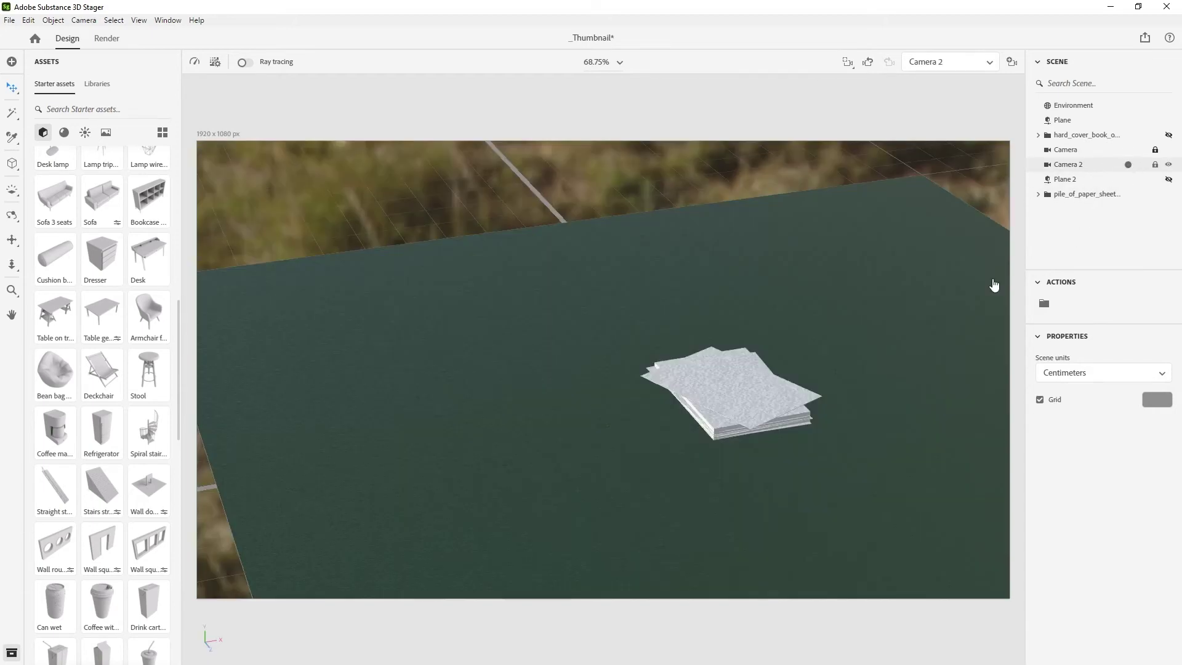
pyautogui.scroll(-10, 707, 343)
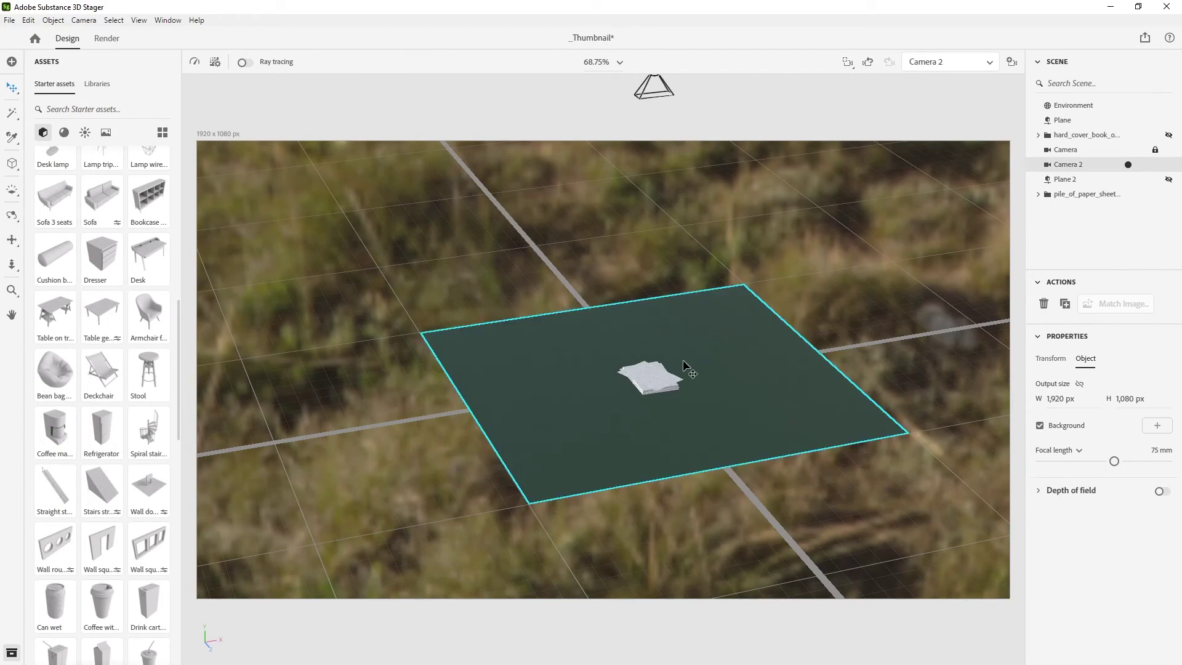
pyautogui.moveTo(654, 377); pyautogui.dragTo(652, 412, button='right')
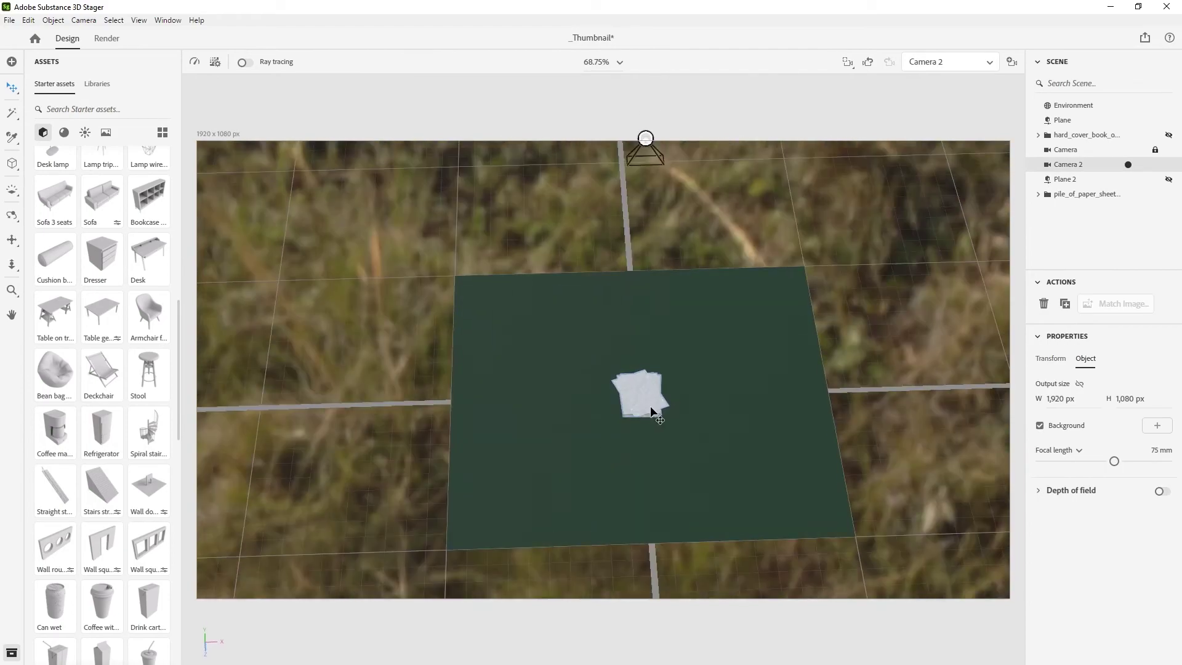
pyautogui.moveTo(732, 404); pyautogui.dragTo(747, 290, button='right')
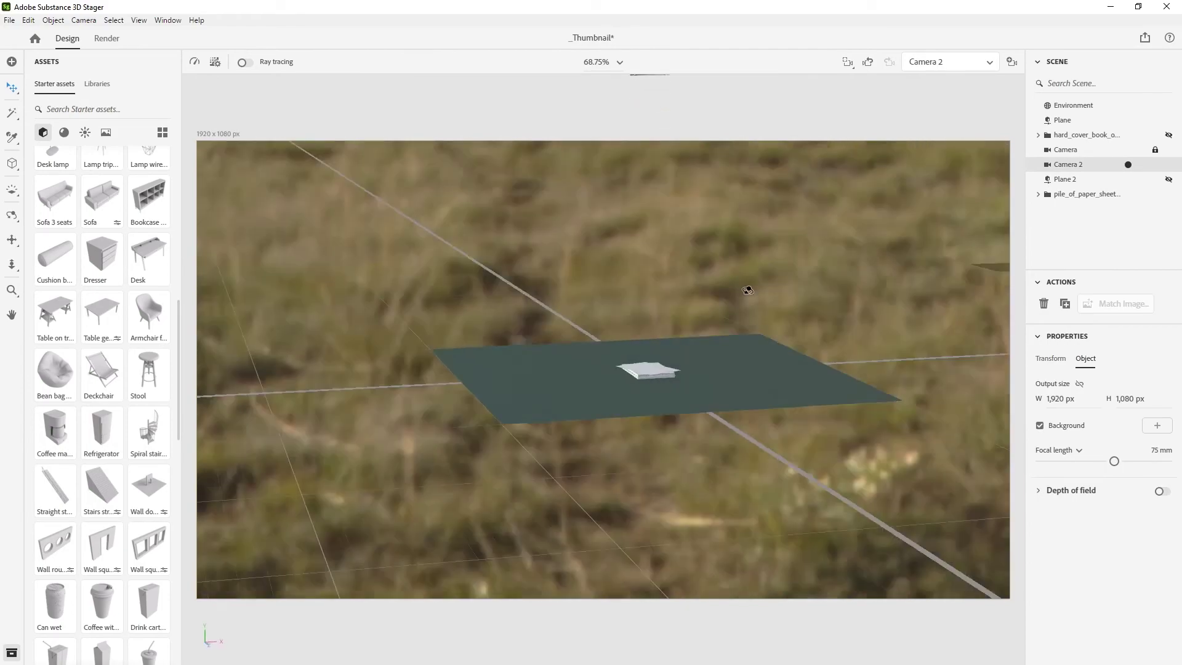
pyautogui.moveTo(704, 214); pyautogui.dragTo(633, 109, button='right')
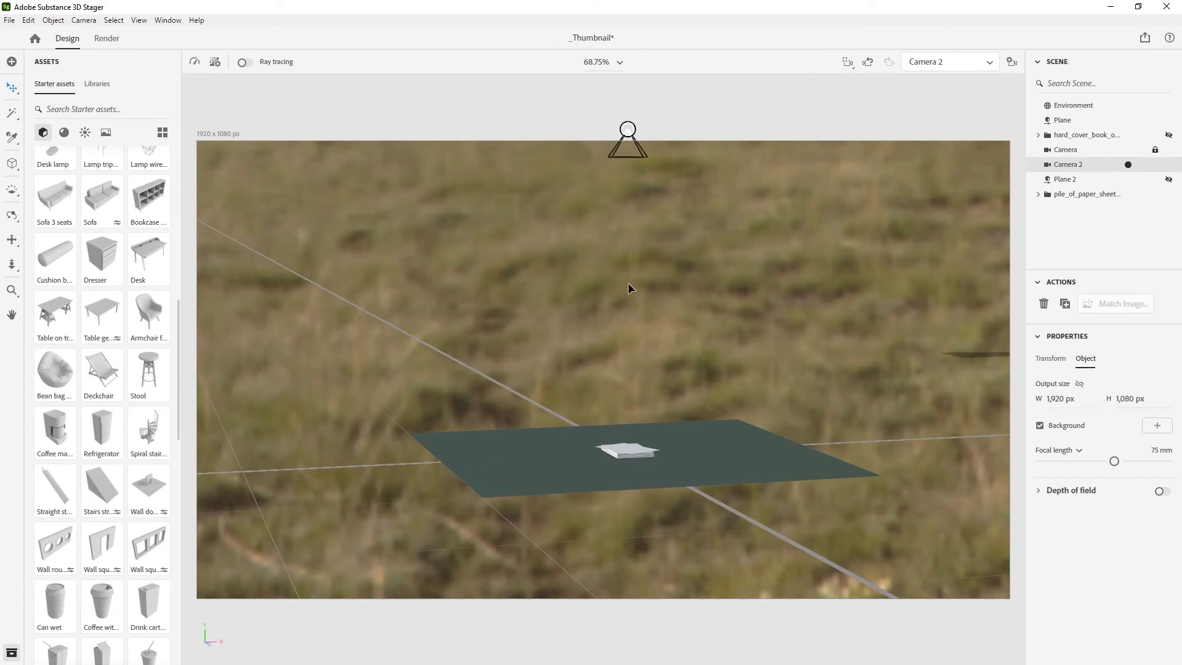
pyautogui.moveTo(628, 290); pyautogui.dragTo(587, 320, button='right')
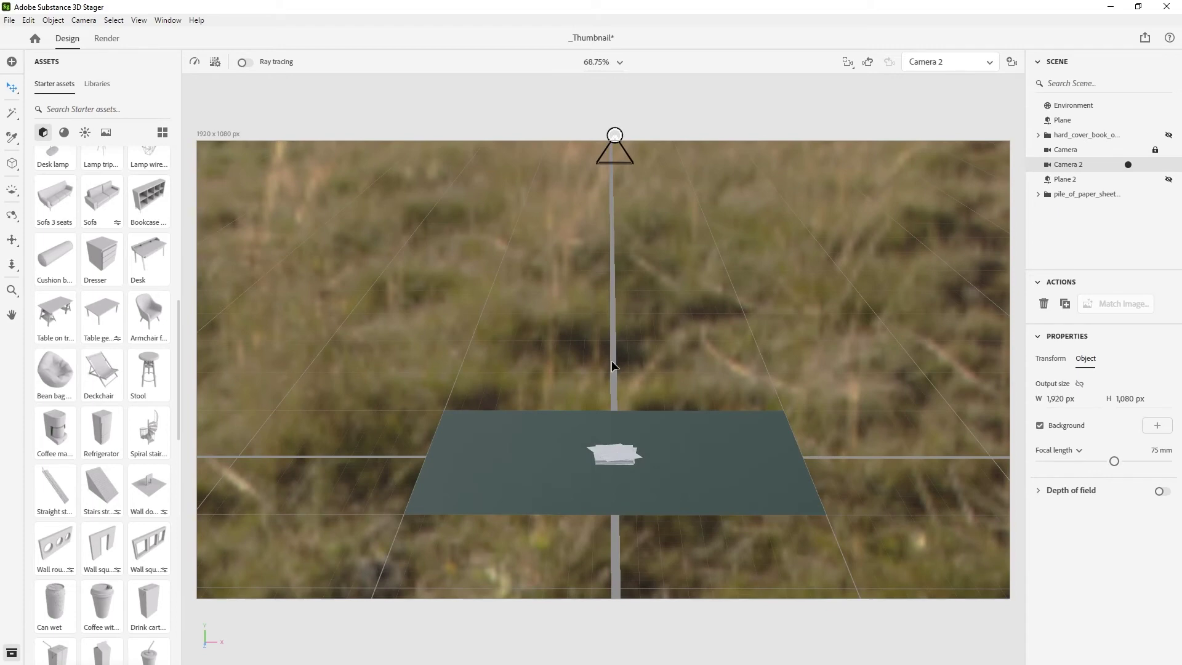
# Examine the environment's light and background settings, trying the environment background opacity and returning it to 100%
pyautogui.click(1081, 109)
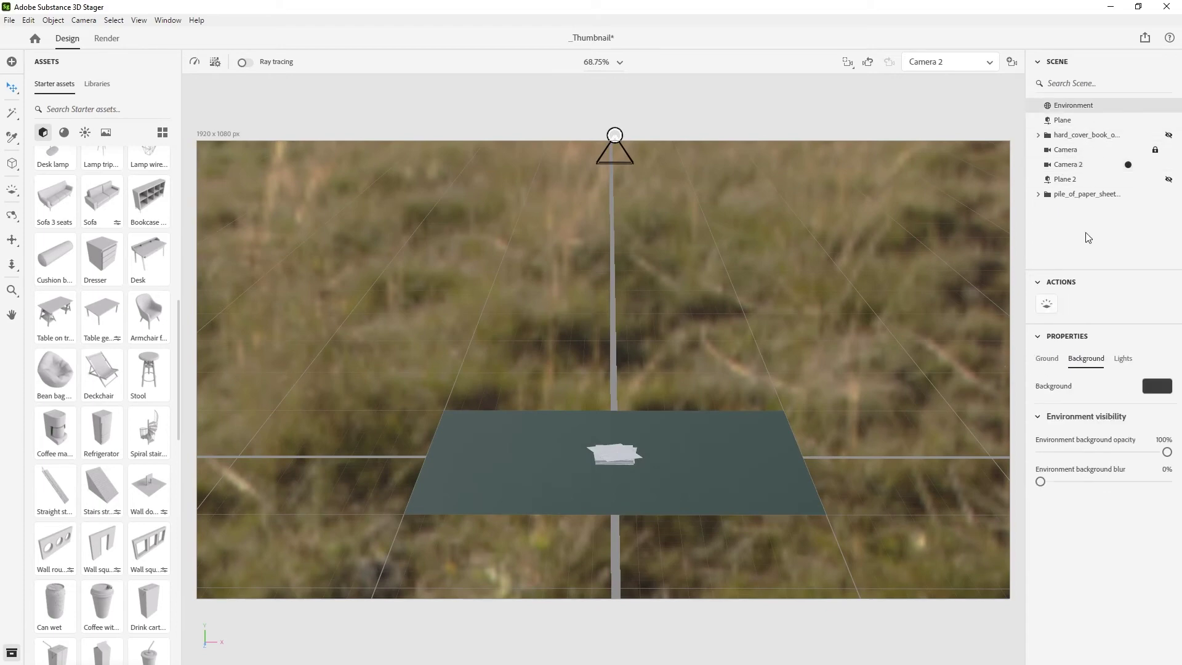
pyautogui.click(1122, 359)
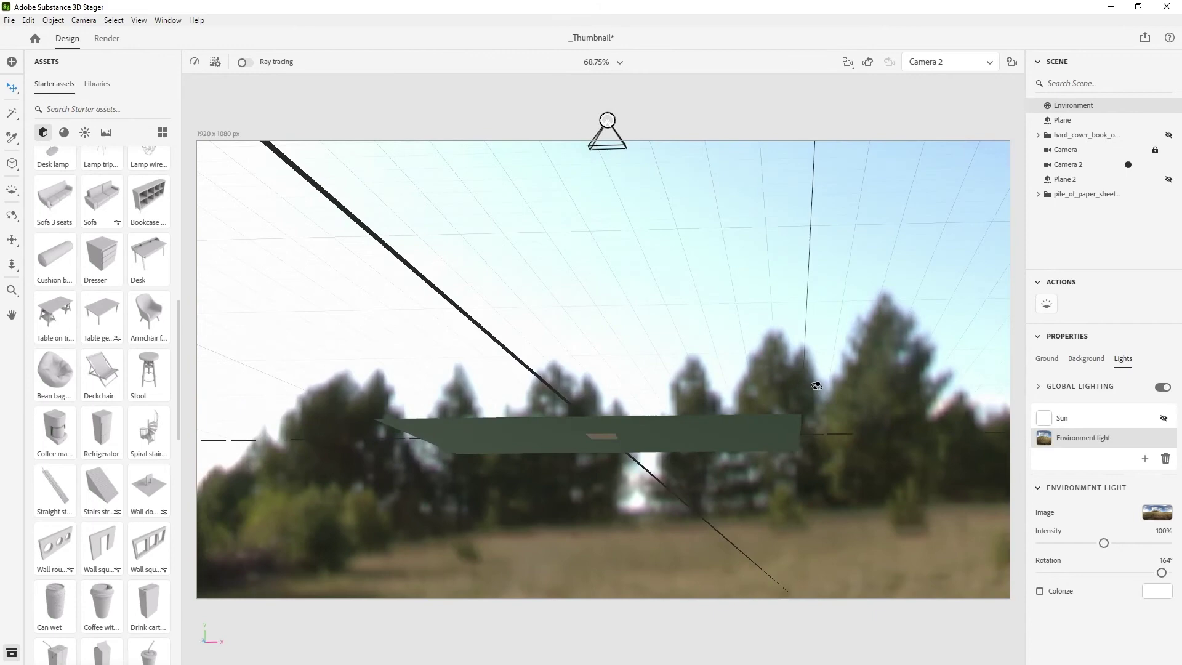
pyautogui.keyDown('alt'); pyautogui.moveTo(817, 386); pyautogui.dragTo(1106, 382); pyautogui.keyUp('alt')
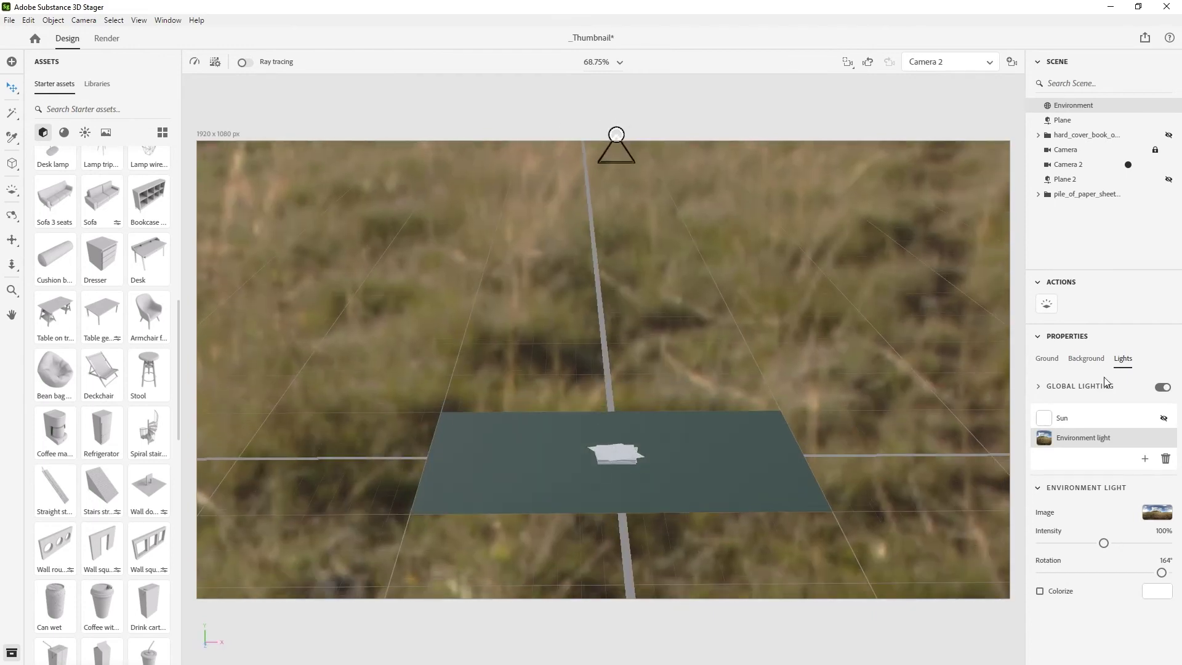
pyautogui.click(1086, 358)
pyautogui.moveTo(1108, 451); pyautogui.dragTo(1170, 453)
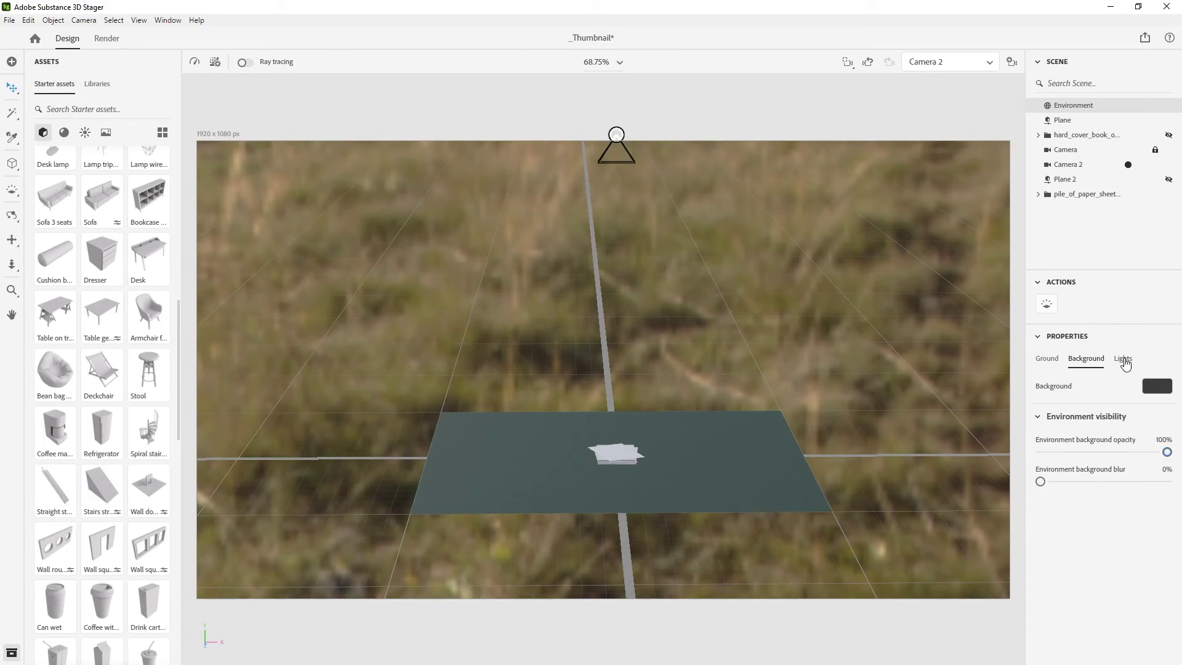
pyautogui.click(1124, 359)
# Import the exported leaf model file into the scene over the green plane
pyautogui.keyDown('alt'); pyautogui.moveTo(823, 406); pyautogui.dragTo(726, 346); pyautogui.keyUp('alt')
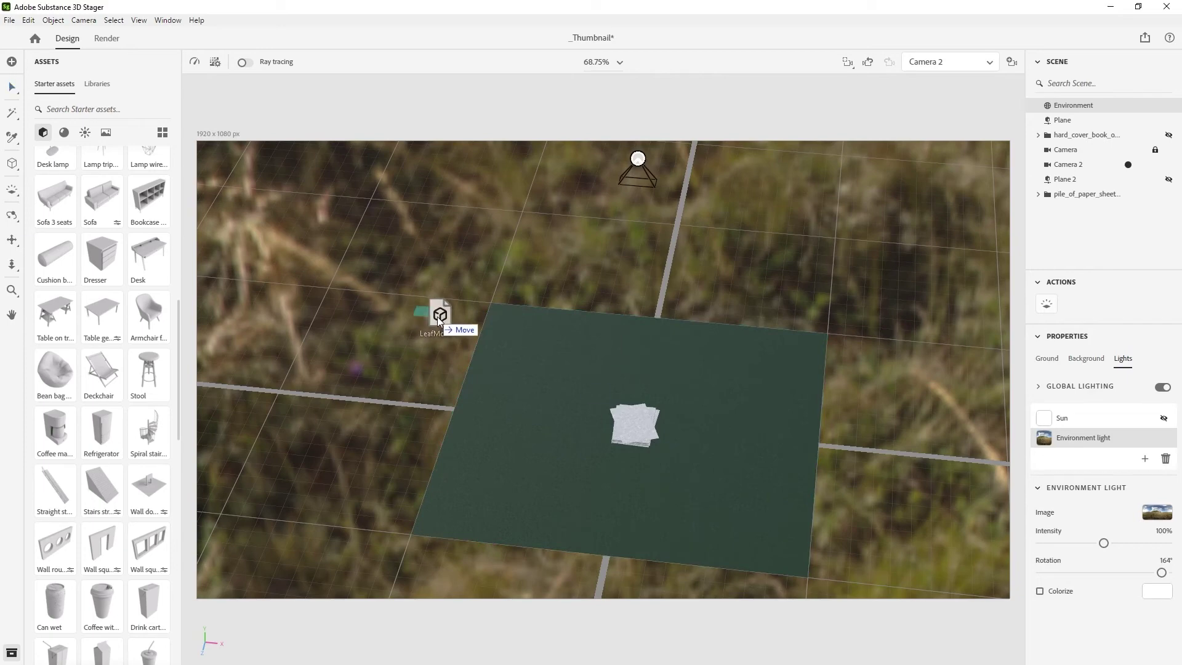
pyautogui.moveTo(435, 317); pyautogui.dragTo(589, 362)
pyautogui.scroll(3, 561, 403)
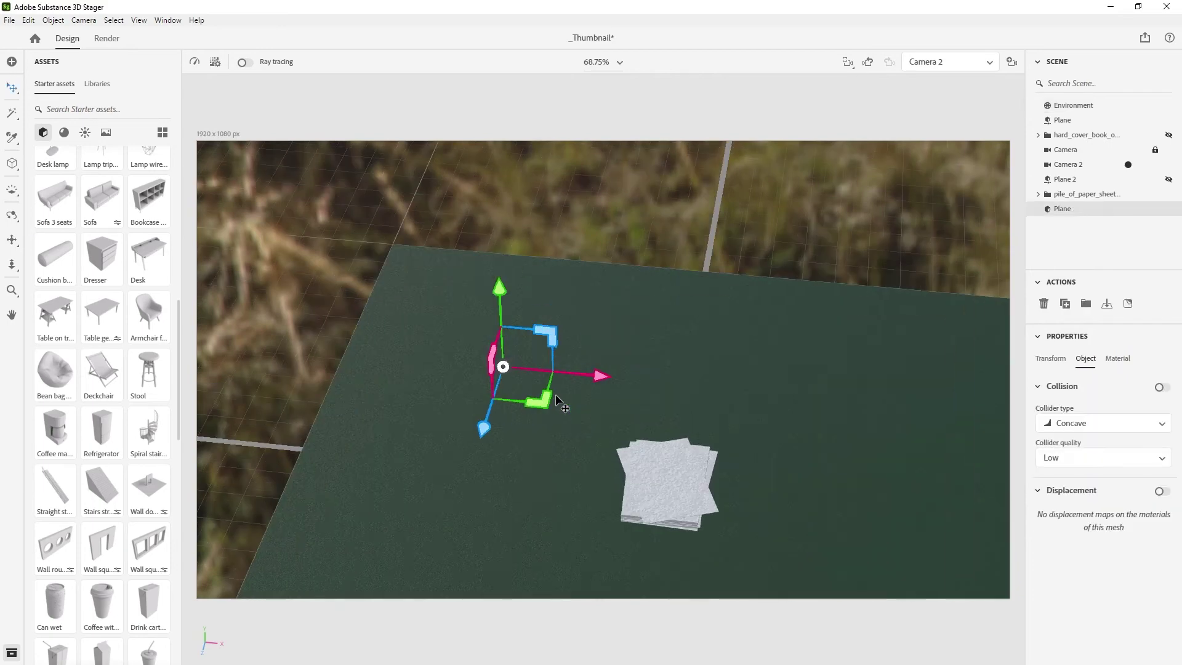
# Scale the imported leaf uniformly to 25 on all axes
pyautogui.click(1051, 360)
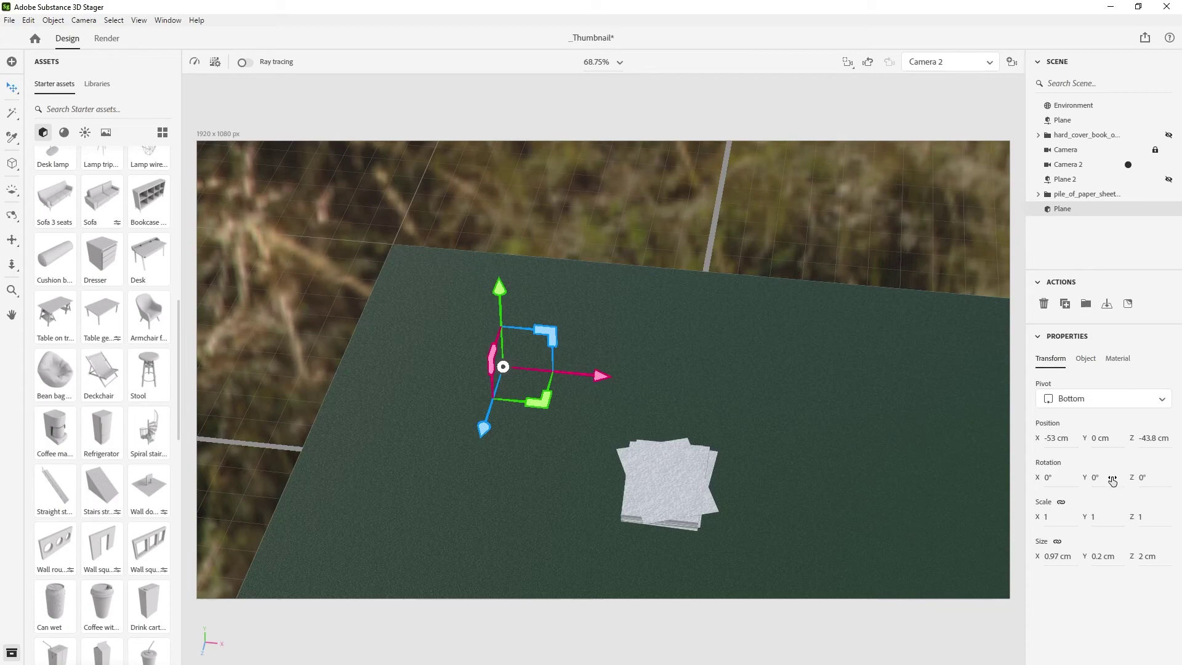
pyautogui.click(1061, 503)
pyautogui.click(1050, 522)
pyautogui.write('25')
pyautogui.press('Return')
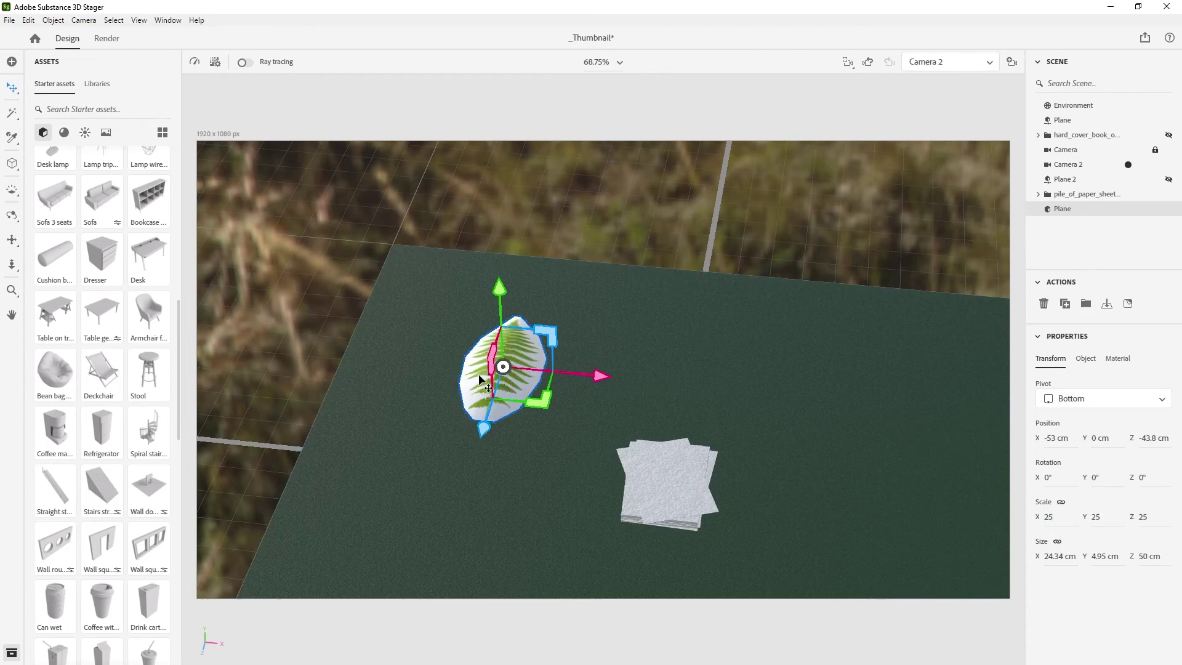
# Assign the fern's black-and-white opacity image to the leaf material's Opacity and check the cut-out edges up close
pyautogui.keyDown('alt'); pyautogui.moveTo(480, 380); pyautogui.dragTo(370, 380); pyautogui.keyUp('alt')
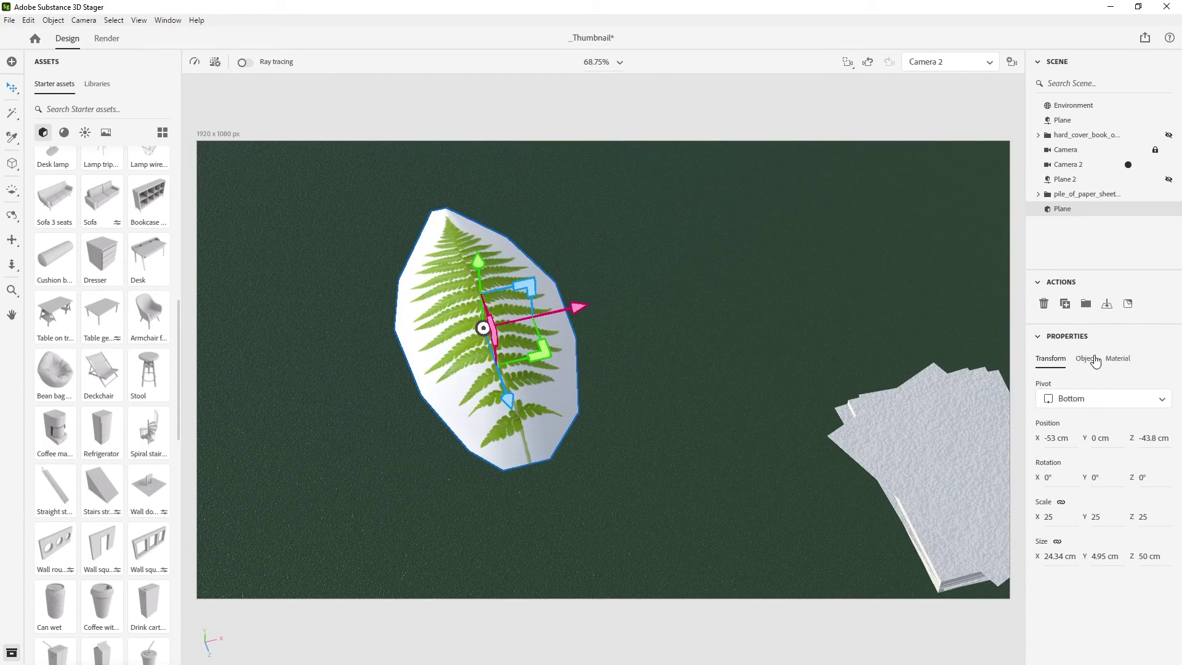
pyautogui.click(1115, 359)
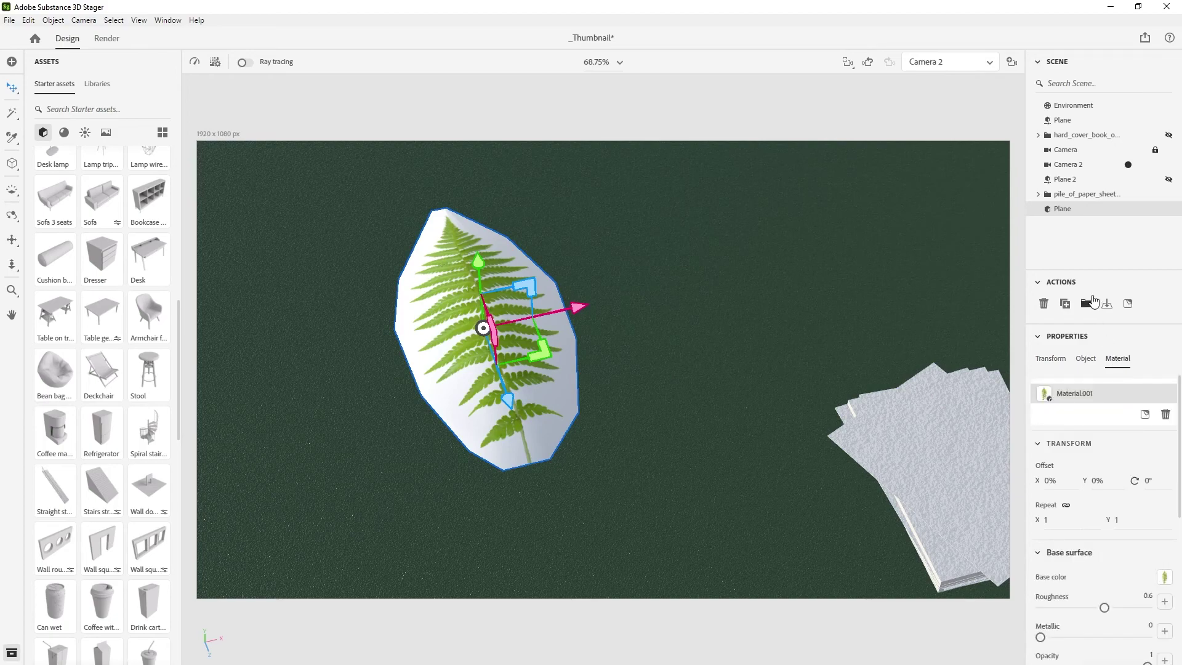
pyautogui.scroll(-2, 1065, 568)
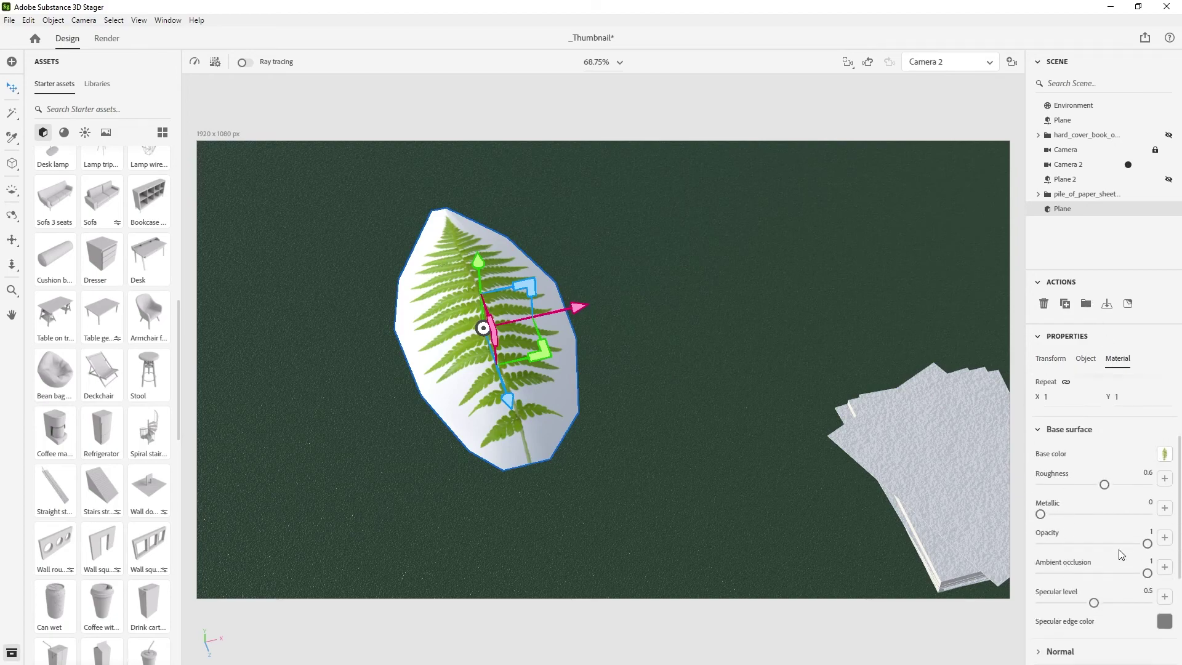
pyautogui.click(1165, 539)
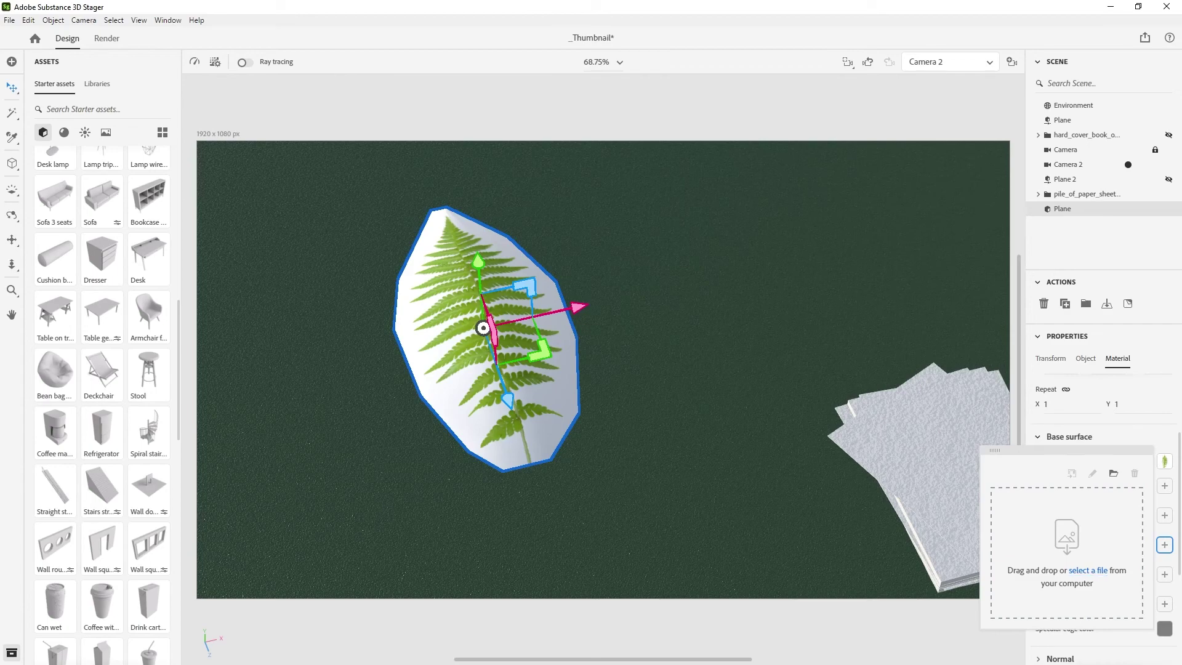
pyautogui.scroll(10, 513, 342)
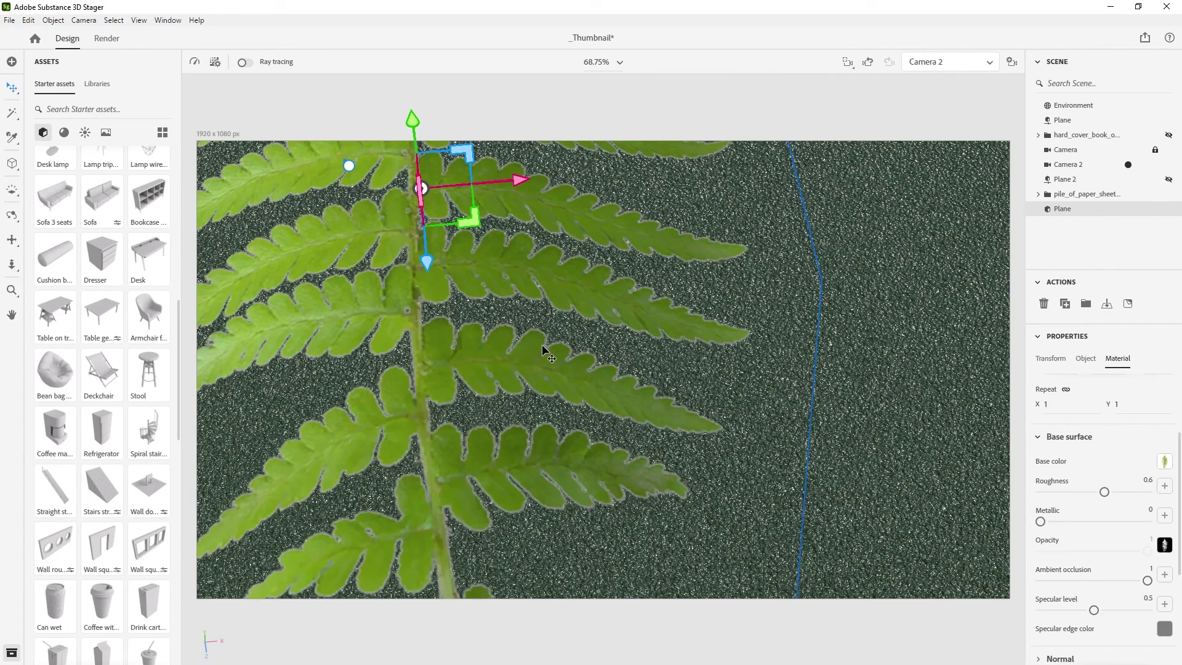
pyautogui.scroll(-2, 542, 351)
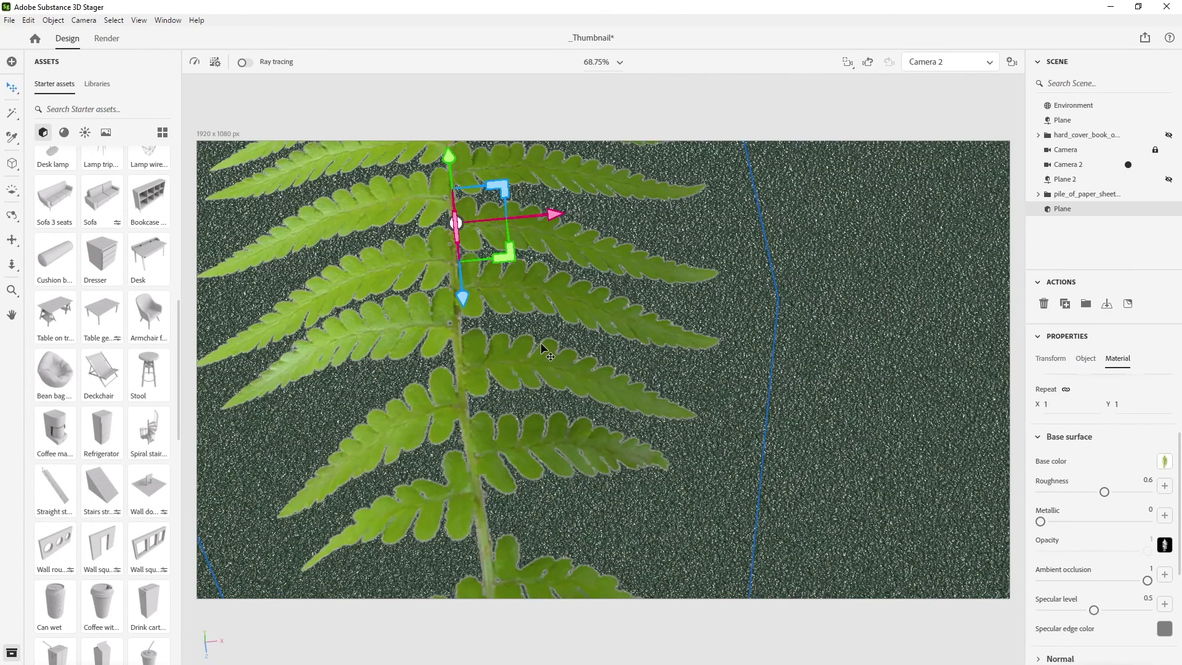
# Raise the leaf vertically so it floats above the green plane
pyautogui.scroll(-5, 548, 326)
pyautogui.keyDown('alt'); pyautogui.moveTo(560, 327); pyautogui.dragTo(595, 311); pyautogui.keyUp('alt')
pyautogui.moveTo(570, 247); pyautogui.dragTo(572, 133)
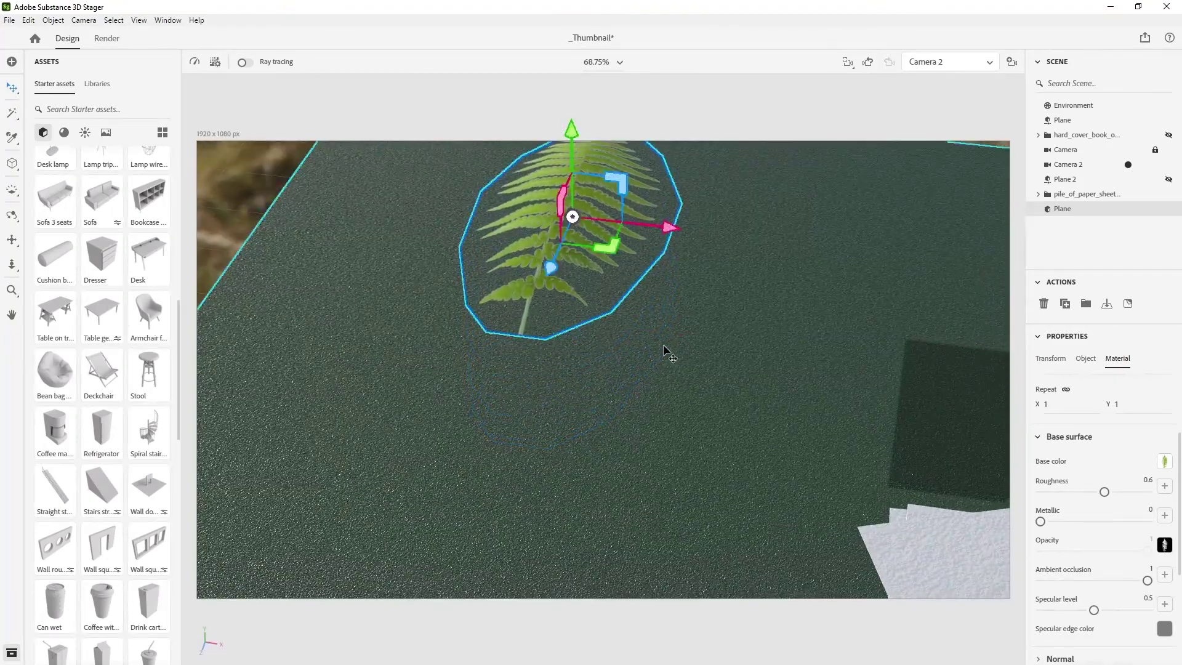
pyautogui.scroll(-10, 663, 345)
pyautogui.keyDown('alt'); pyautogui.moveTo(667, 351); pyautogui.dragTo(705, 322); pyautogui.keyUp('alt')
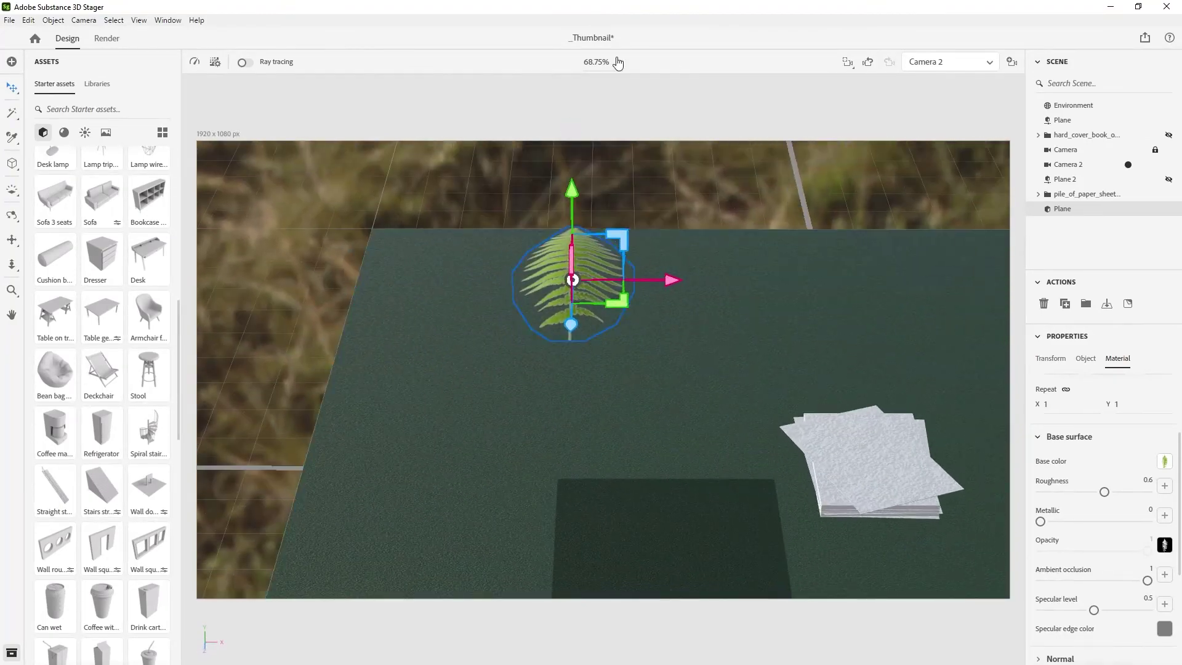
# Turn on ray tracing and view the leaf and paper pile together from an oblique angle
pyautogui.click(246, 68)
pyautogui.keyDown('alt'); pyautogui.moveTo(678, 364); pyautogui.dragTo(730, 364); pyautogui.keyUp('alt')
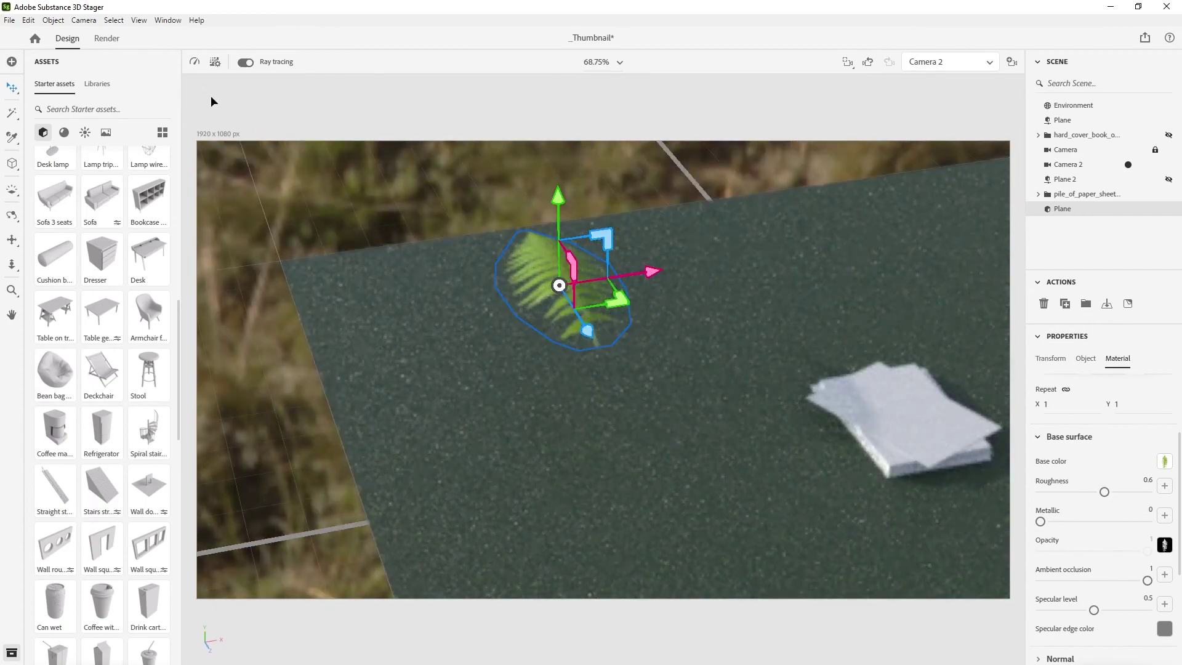
pyautogui.keyDown('alt'); pyautogui.moveTo(807, 423); pyautogui.dragTo(777, 433); pyautogui.keyUp('alt')
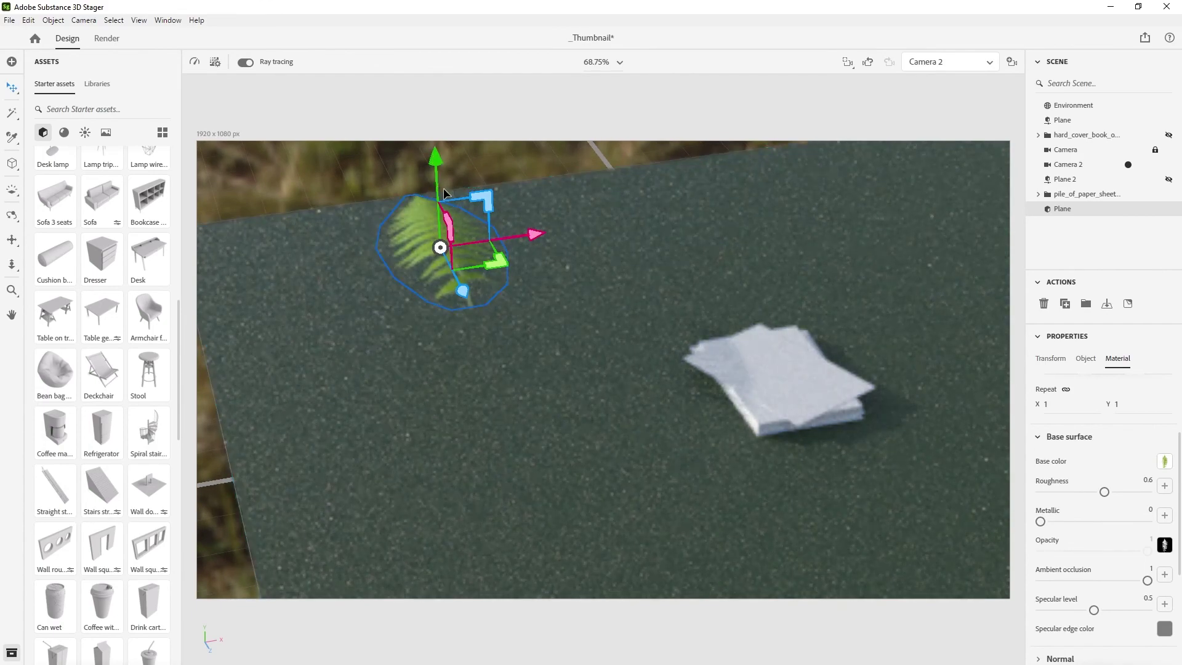
# Rotate the leaf about its vertical axis, tilt it off horizontal, and lower it slightly toward the plane
pyautogui.press('e')
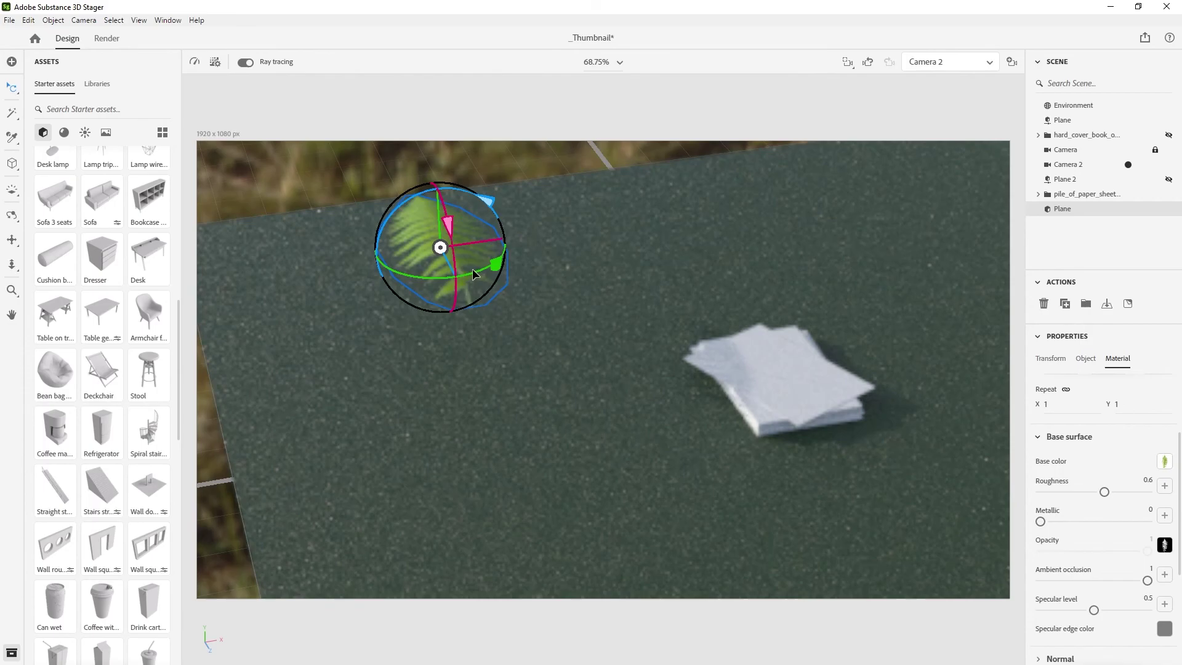
pyautogui.moveTo(493, 269)
pyautogui.mouseDown()
pyautogui.moveTo(425, 206)
pyautogui.moveTo(474, 262)
pyautogui.moveTo(450, 262)
pyautogui.moveTo(449, 214)
pyautogui.mouseUp()
pyautogui.press('w')
pyautogui.press('e')
pyautogui.press('w')
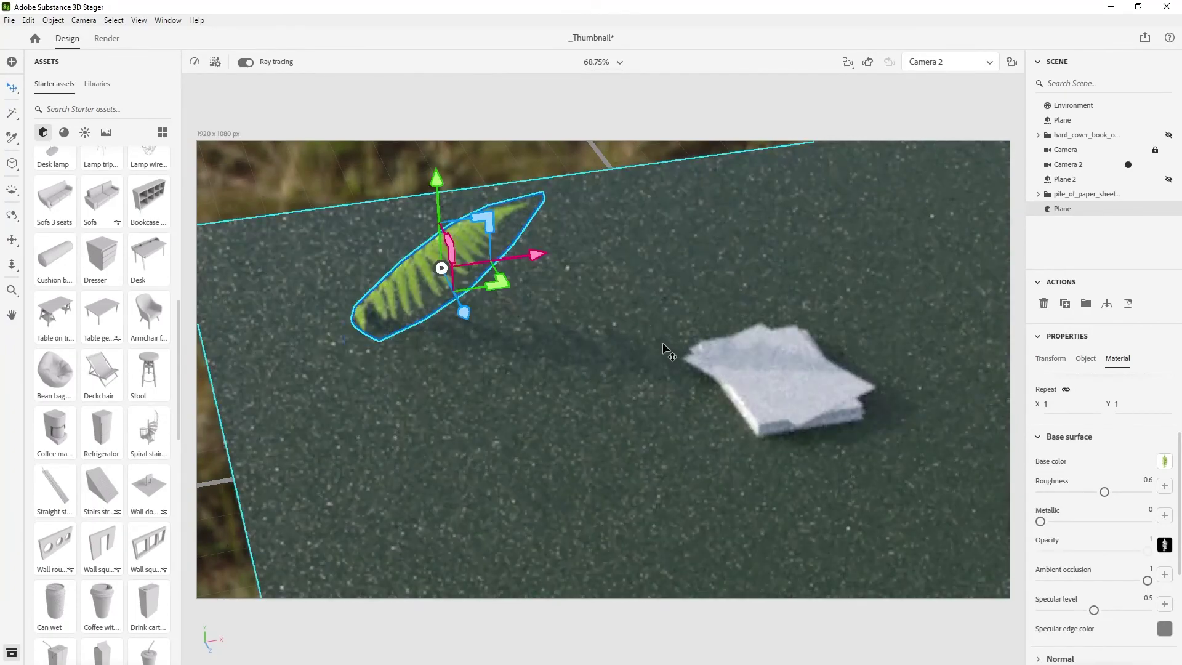
# Move the leaf horizontally toward the paper pile and switch the view to the locked top-down Camera
pyautogui.moveTo(505, 287); pyautogui.dragTo(622, 303)
pyautogui.click(1128, 150)
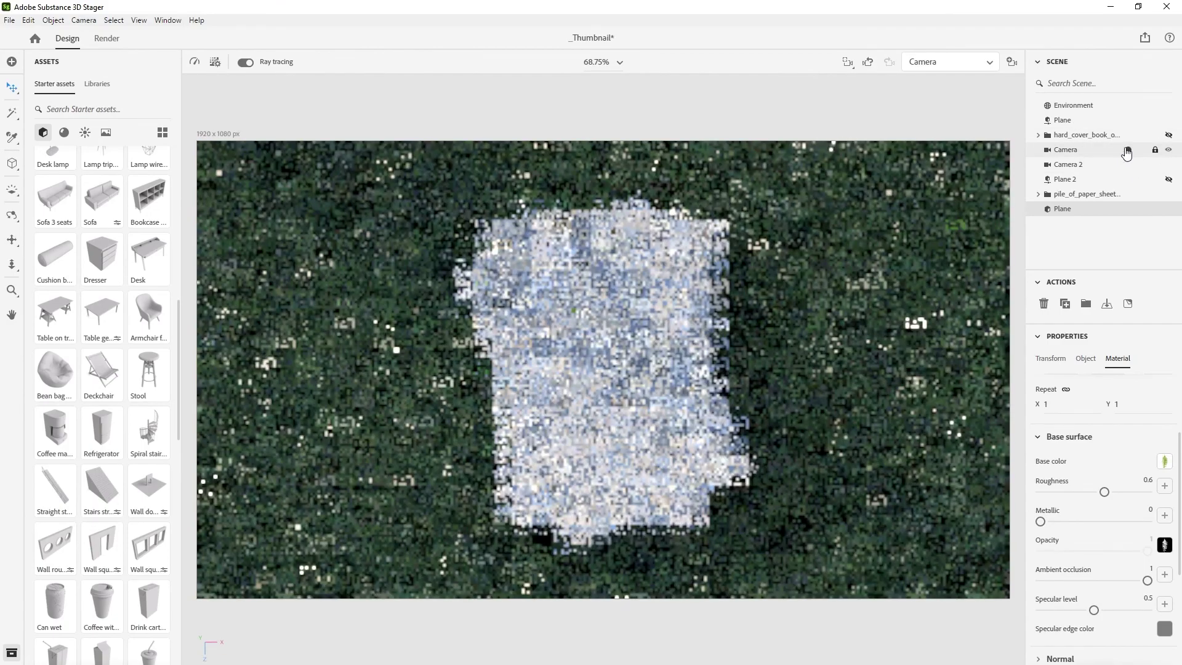